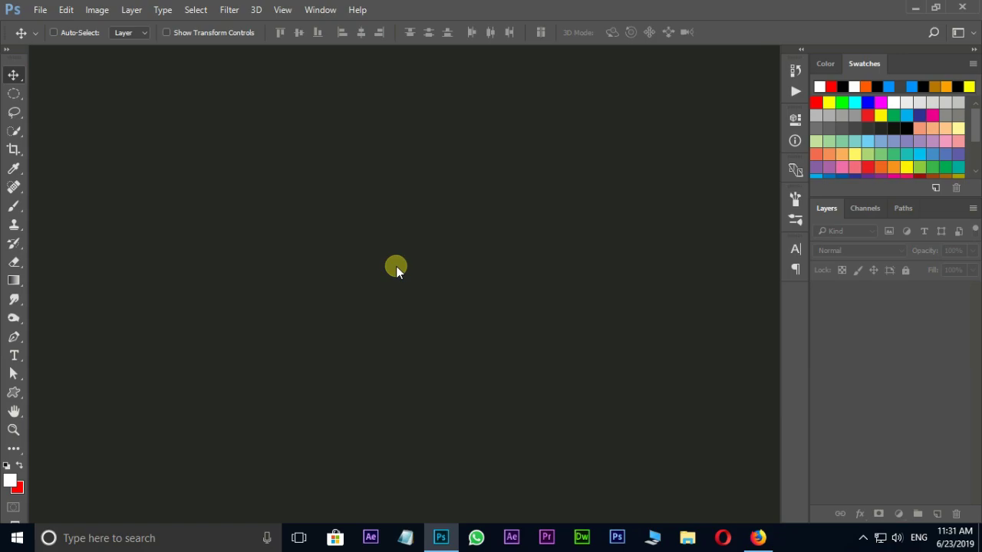
# Open work file.jpg from the work folder and view the portrait at 100% zoom.
pyautogui.doubleClick(396, 267)
pyautogui.click(157, 109)
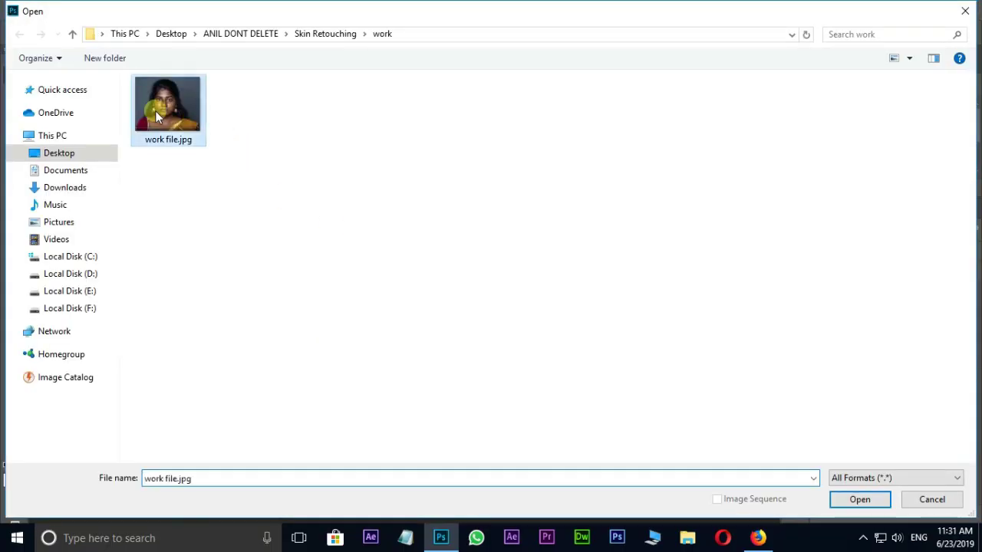
pyautogui.click(855, 499)
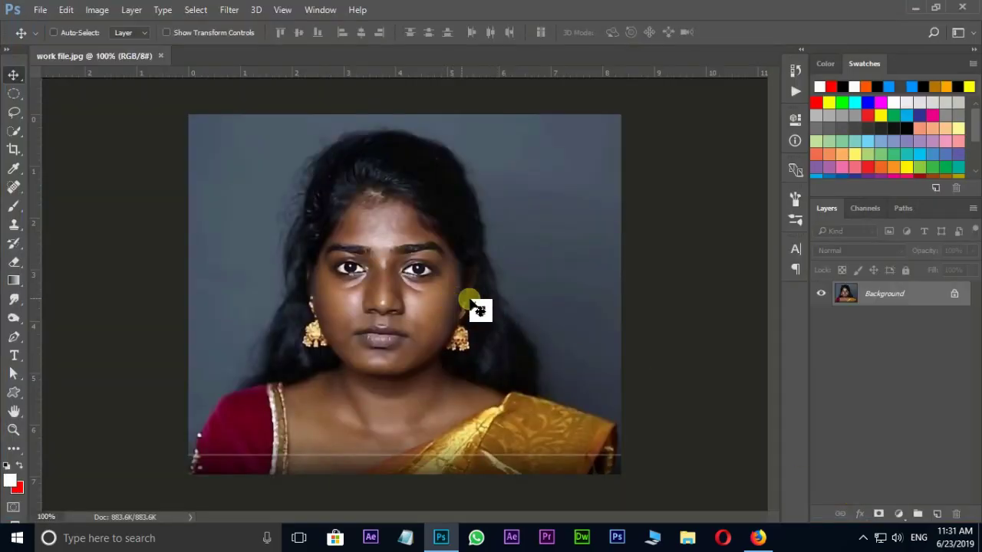
pyautogui.hotkey('ctrl', '+')
pyautogui.hotkey('ctrl', '+')
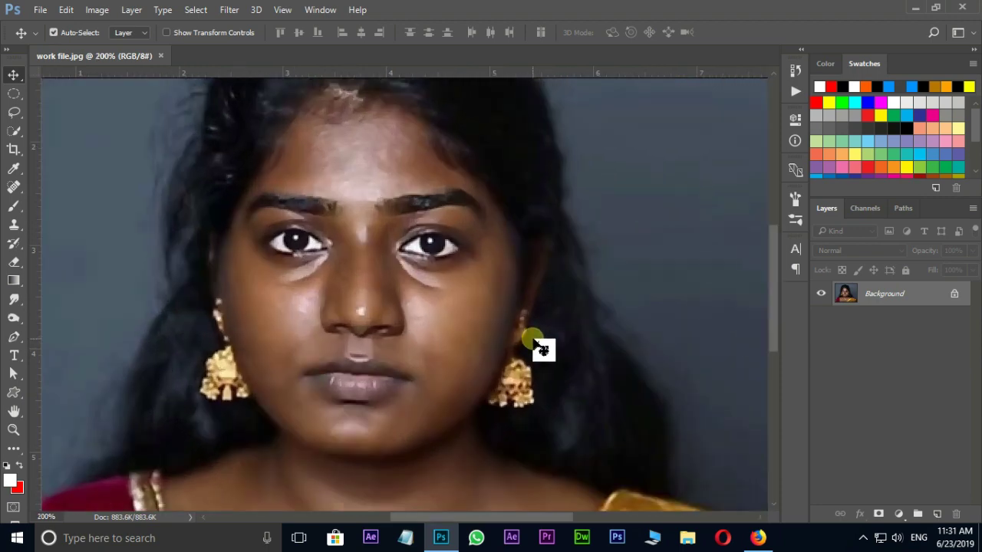
pyautogui.hotkey('ctrl', '-')
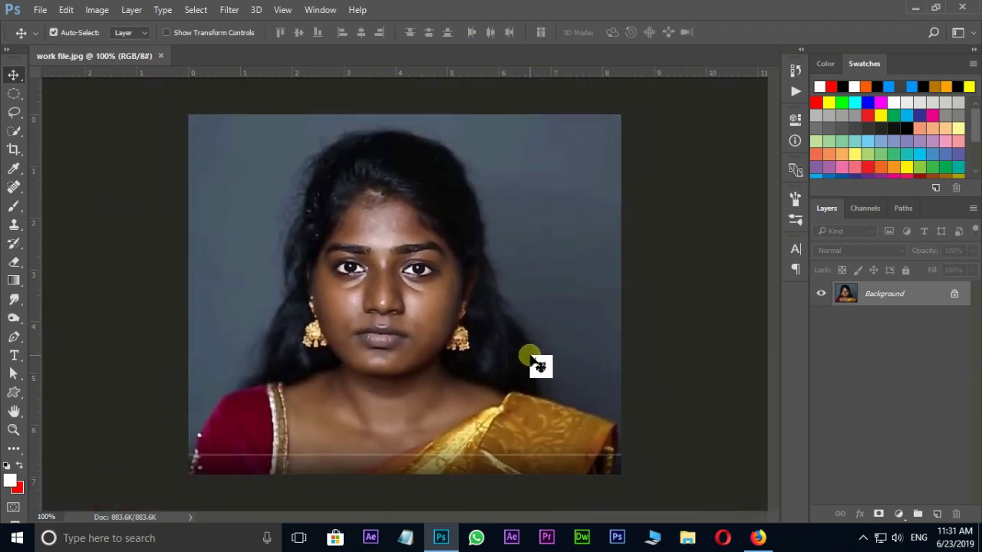
# Create an empty Layer 1 and set the Brush tool to a 90 px size.
pyautogui.hotkey('ctrl', 'shift', 'n')
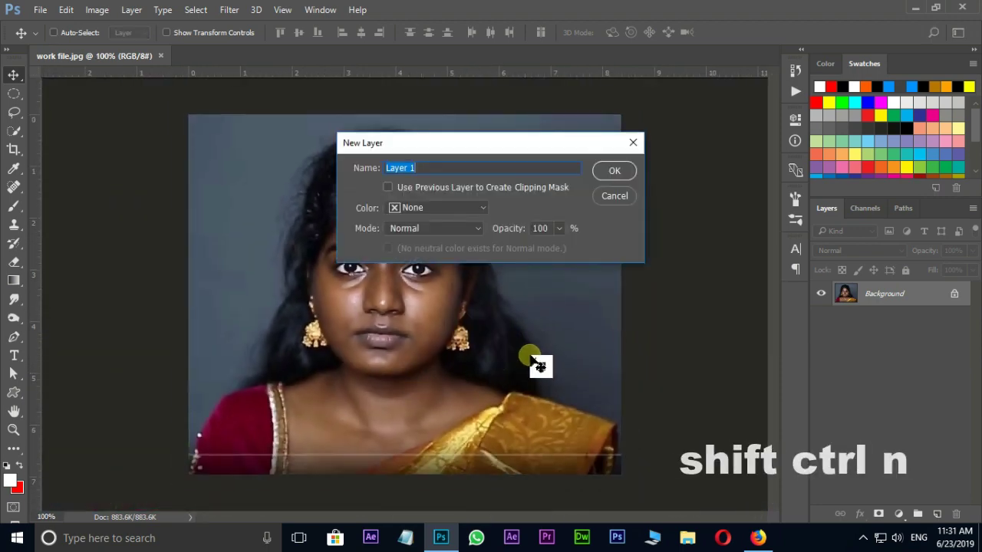
pyautogui.click(615, 171)
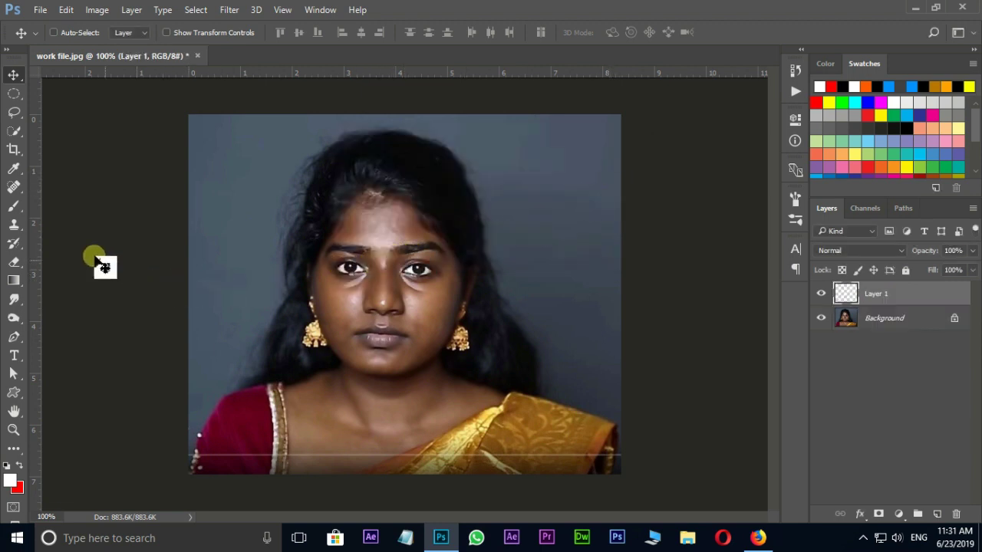
pyautogui.click(14, 206)
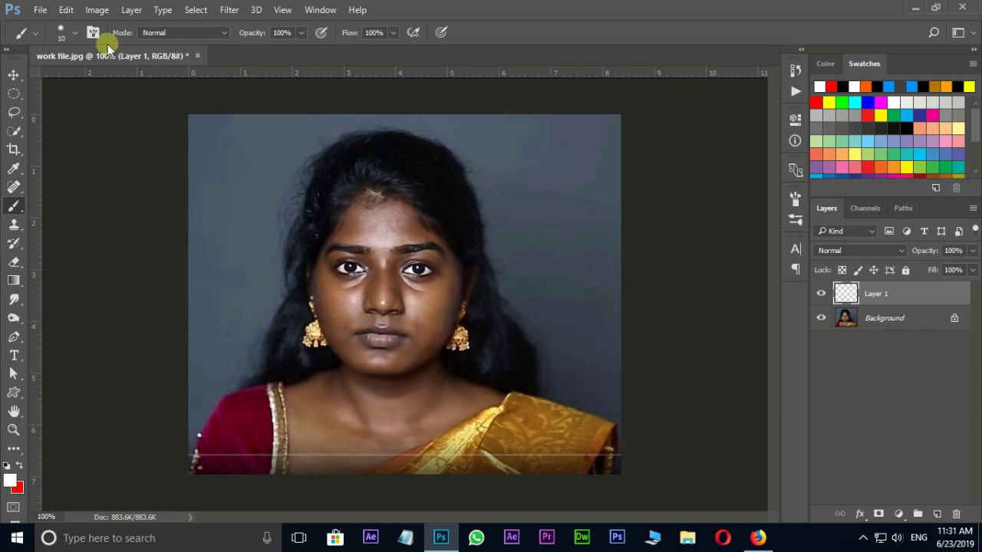
pyautogui.click(75, 33)
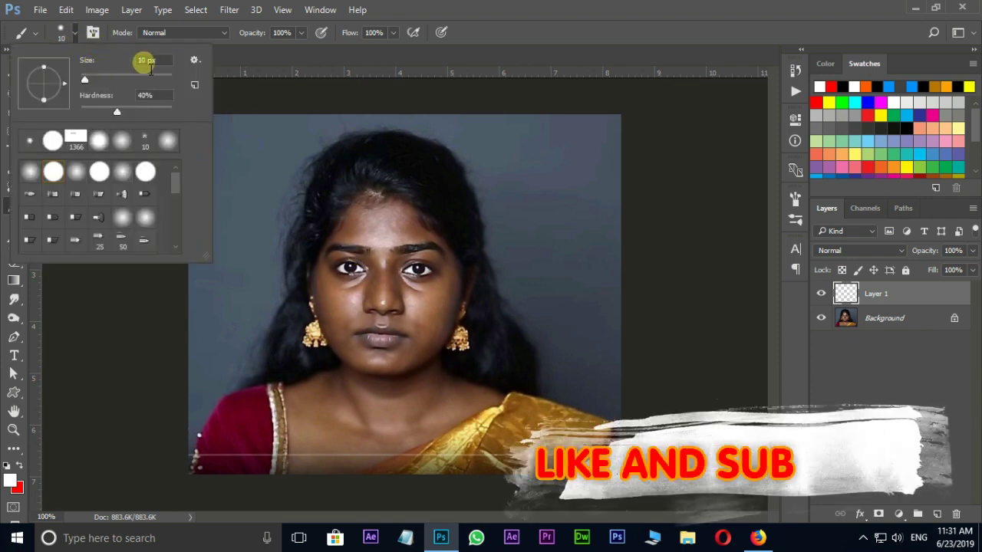
pyautogui.doubleClick(149, 63)
pyautogui.write('90')
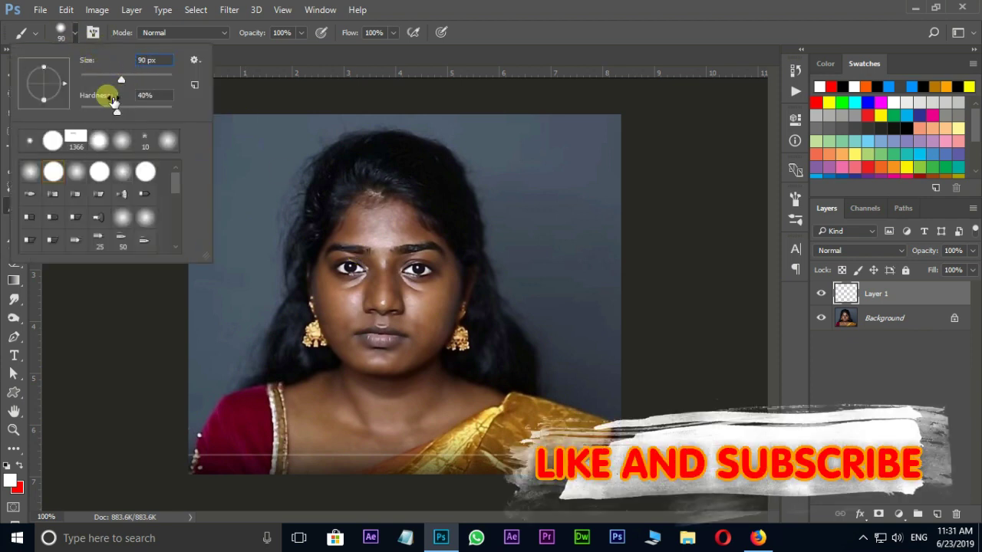
pyautogui.click(145, 95)
pyautogui.press('Return')
pyautogui.hotkey('ctrl', '+')
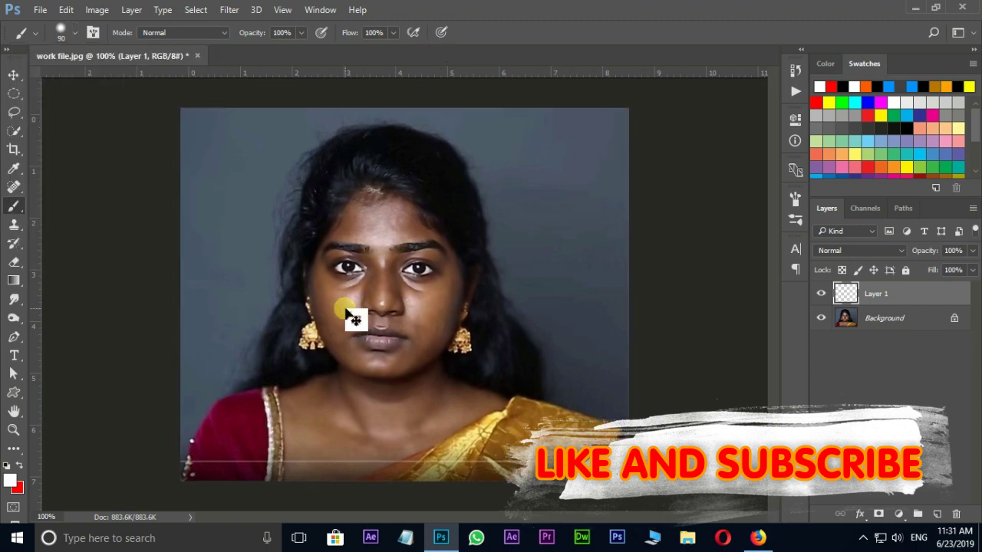
# Set the foreground colour to pure white and return to the Brush tool.
pyautogui.click(9, 482)
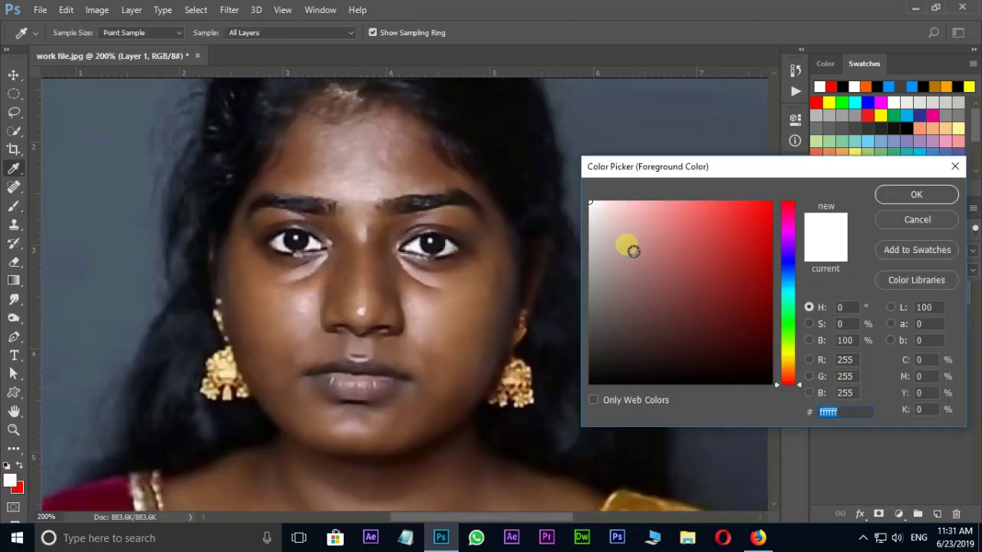
pyautogui.moveTo(632, 251); pyautogui.dragTo(577, 190)
pyautogui.click(916, 195)
pyautogui.press('b')
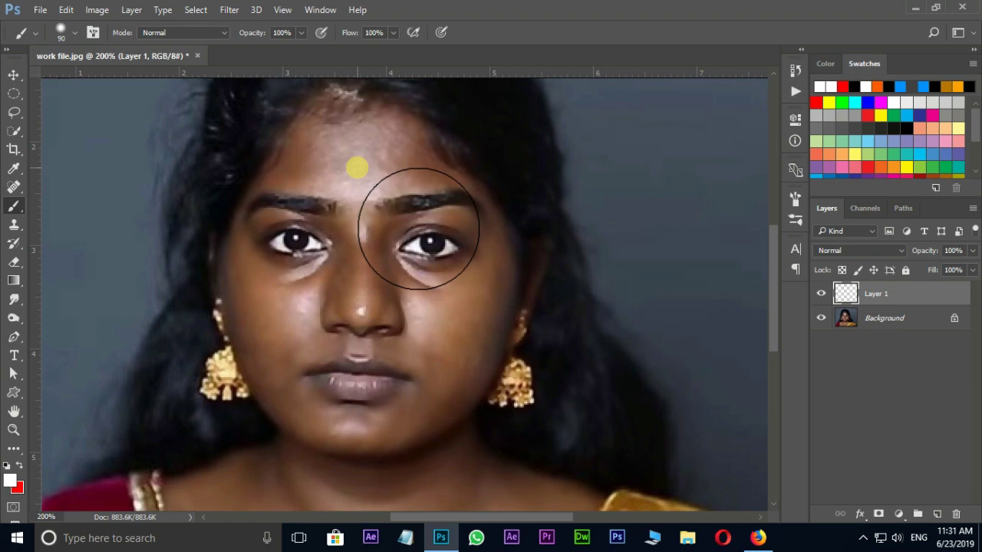
# Paint white over the face, forehead and cheek, tracing the right hair edge.
pyautogui.moveTo(355, 164)
pyautogui.mouseDown()
pyautogui.moveTo(340, 390)
pyautogui.moveTo(336, 271)
pyautogui.moveTo(310, 286)
pyautogui.moveTo(296, 264)
pyautogui.moveTo(286, 289)
pyautogui.mouseUp()
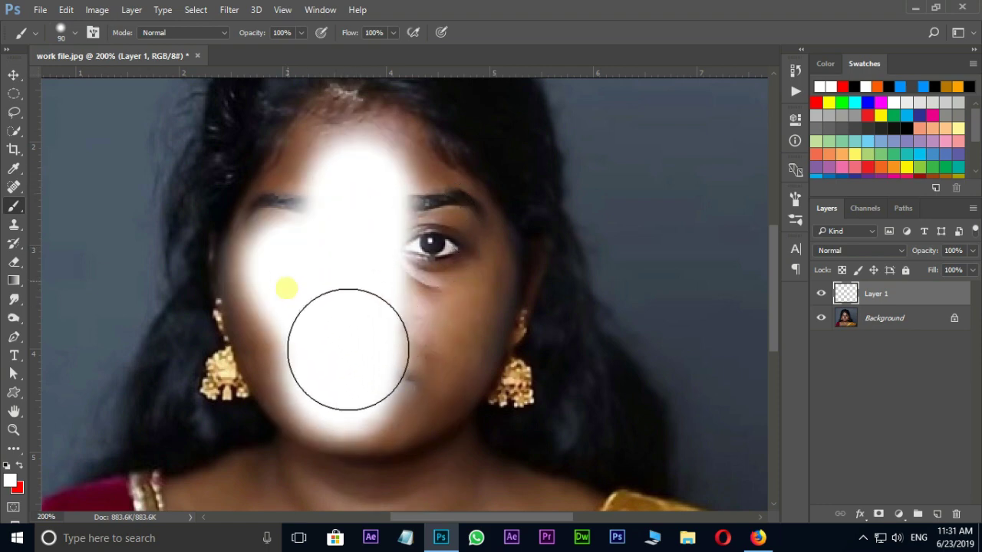
pyautogui.press('[')
pyautogui.press('[')
pyautogui.press('[')
pyautogui.press('[')
pyautogui.press('[')
pyautogui.press('[')
pyautogui.press('[')
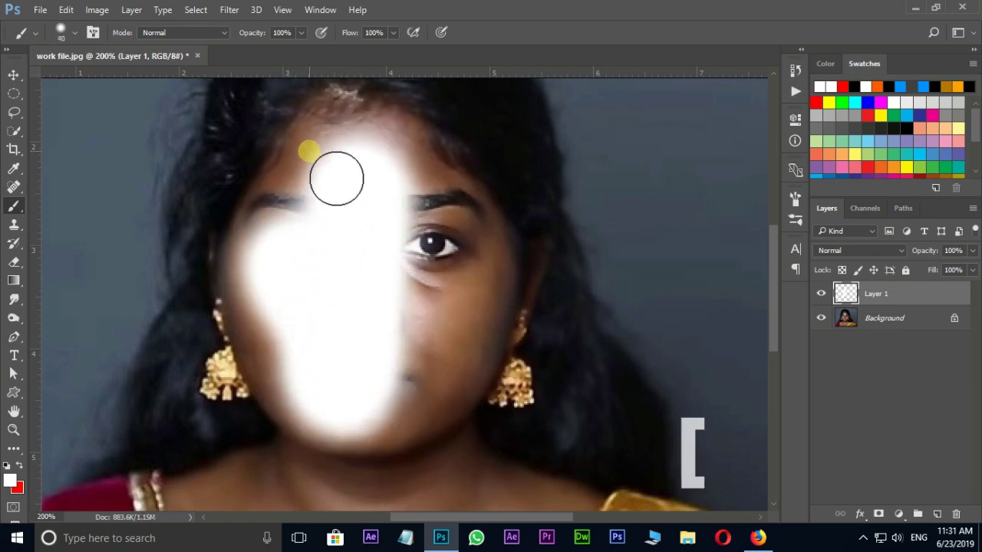
pyautogui.moveTo(339, 160)
pyautogui.mouseDown()
pyautogui.moveTo(295, 234)
pyautogui.moveTo(346, 197)
pyautogui.moveTo(270, 262)
pyautogui.moveTo(266, 301)
pyautogui.moveTo(327, 453)
pyautogui.moveTo(355, 423)
pyautogui.moveTo(390, 451)
pyautogui.moveTo(432, 400)
pyautogui.moveTo(441, 282)
pyautogui.moveTo(434, 229)
pyautogui.moveTo(407, 190)
pyautogui.moveTo(353, 145)
pyautogui.moveTo(336, 158)
pyautogui.moveTo(286, 237)
pyautogui.moveTo(371, 213)
pyautogui.moveTo(377, 157)
pyautogui.moveTo(417, 150)
pyautogui.moveTo(439, 207)
pyautogui.moveTo(469, 238)
pyautogui.moveTo(458, 214)
pyautogui.moveTo(498, 244)
pyautogui.moveTo(503, 314)
pyautogui.moveTo(480, 261)
pyautogui.moveTo(473, 352)
pyautogui.moveTo(473, 320)
pyautogui.moveTo(445, 440)
pyautogui.moveTo(471, 261)
pyautogui.moveTo(521, 285)
pyautogui.moveTo(423, 451)
pyautogui.moveTo(339, 449)
pyautogui.moveTo(265, 335)
pyautogui.moveTo(272, 285)
pyautogui.moveTo(448, 188)
pyautogui.moveTo(448, 206)
pyautogui.moveTo(474, 227)
pyautogui.mouseUp()
pyautogui.press(']')
pyautogui.press('[')
pyautogui.press('[')
pyautogui.press('[')
pyautogui.press('[')
pyautogui.press('[')
pyautogui.moveTo(544, 248); pyautogui.dragTo(524, 321)
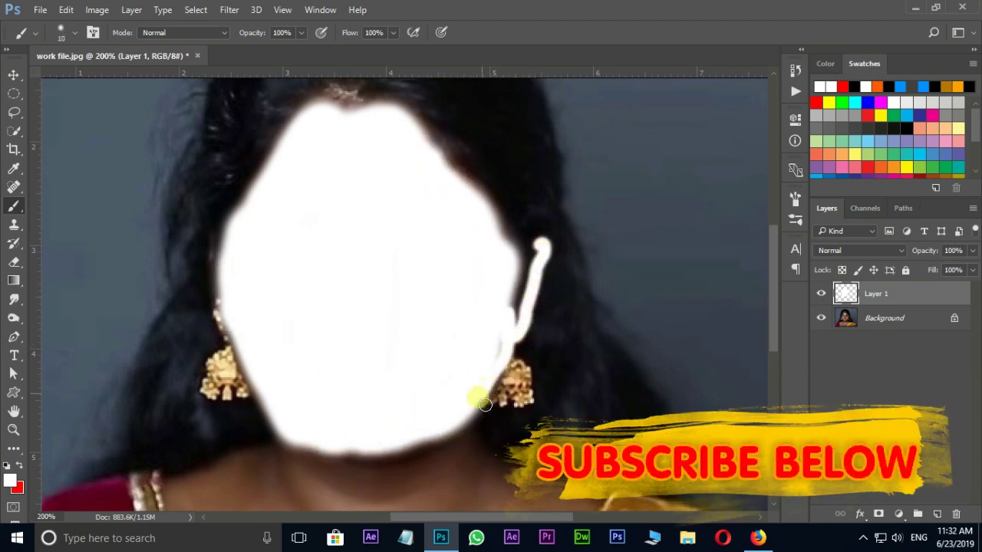
# Paint white down the neck and chest toward the left shoulder, leaving the earrings visible.
pyautogui.moveTo(478, 394)
pyautogui.mouseDown()
pyautogui.moveTo(426, 209)
pyautogui.moveTo(436, 191)
pyautogui.mouseUp()
pyautogui.press(']')
pyautogui.press(']')
pyautogui.press(']')
pyautogui.moveTo(425, 294)
pyautogui.mouseDown()
pyautogui.moveTo(311, 317)
pyautogui.moveTo(282, 448)
pyautogui.moveTo(308, 459)
pyautogui.moveTo(478, 313)
pyautogui.moveTo(522, 293)
pyautogui.moveTo(514, 339)
pyautogui.moveTo(331, 456)
pyautogui.moveTo(349, 458)
pyautogui.moveTo(607, 333)
pyautogui.moveTo(476, 401)
pyautogui.moveTo(376, 438)
pyautogui.moveTo(323, 439)
pyautogui.moveTo(268, 472)
pyautogui.moveTo(276, 343)
pyautogui.moveTo(263, 332)
pyautogui.moveTo(284, 332)
pyautogui.moveTo(270, 455)
pyautogui.moveTo(332, 322)
pyautogui.moveTo(555, 337)
pyautogui.moveTo(538, 310)
pyautogui.moveTo(562, 325)
pyautogui.moveTo(561, 293)
pyautogui.moveTo(521, 277)
pyautogui.moveTo(612, 322)
pyautogui.moveTo(627, 315)
pyautogui.moveTo(585, 324)
pyautogui.moveTo(642, 319)
pyautogui.moveTo(535, 349)
pyautogui.moveTo(375, 438)
pyautogui.moveTo(545, 375)
pyautogui.moveTo(356, 409)
pyautogui.moveTo(299, 366)
pyautogui.moveTo(297, 328)
pyautogui.moveTo(363, 304)
pyautogui.moveTo(400, 356)
pyautogui.moveTo(334, 349)
pyautogui.moveTo(294, 267)
pyautogui.moveTo(382, 176)
pyautogui.moveTo(425, 188)
pyautogui.moveTo(349, 147)
pyautogui.mouseUp()
pyautogui.press('[')
pyautogui.press('[')
pyautogui.scroll(-2, 412, 388)
pyautogui.scroll(3, 300, 366)
pyautogui.scroll(3, 399, 351)
pyautogui.scroll(2, 425, 188)
pyautogui.scroll(2, 425, 188)
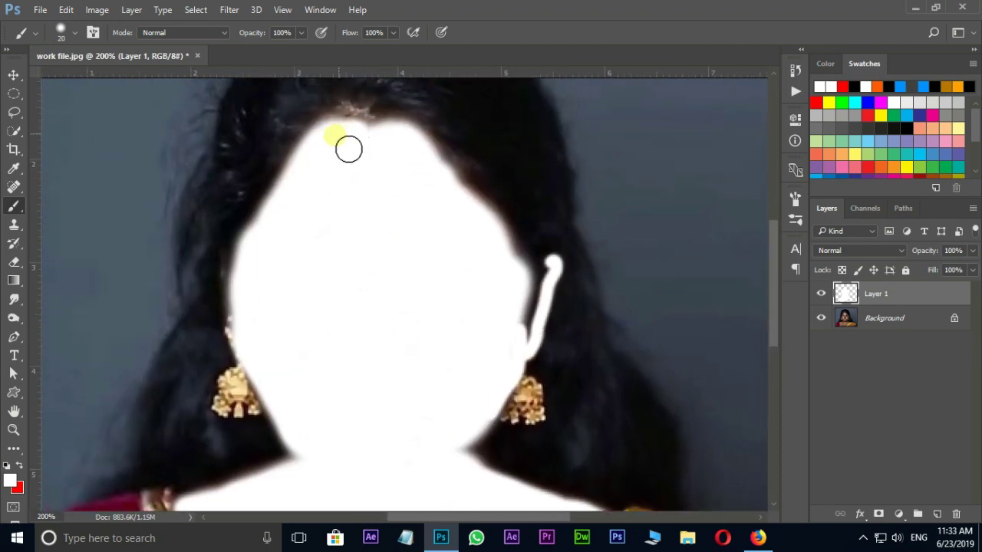
pyautogui.scroll(-2, 485, 204)
pyautogui.scroll(-1, 485, 205)
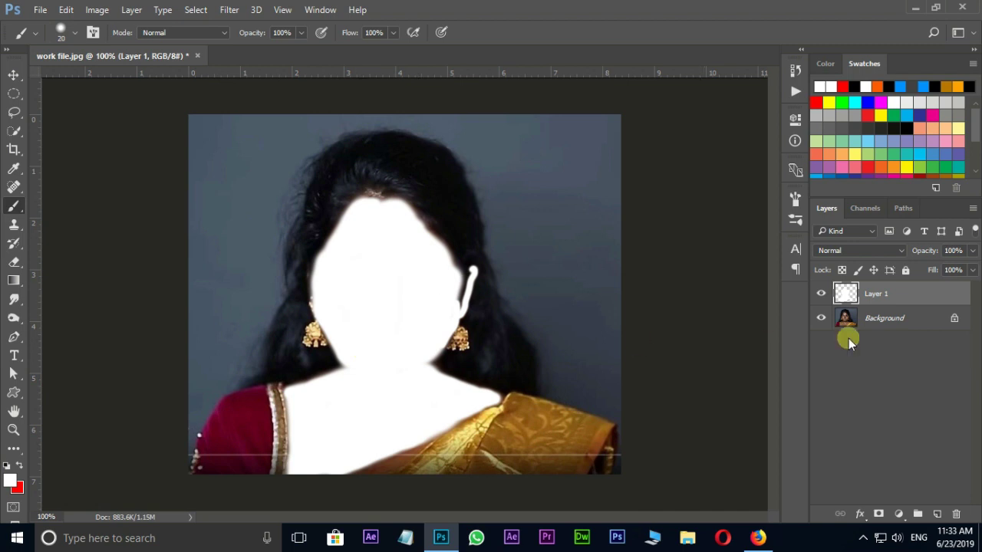
# Blend Layer 1 in Soft Light mode and select the standard Eraser tool.
pyautogui.click(856, 251)
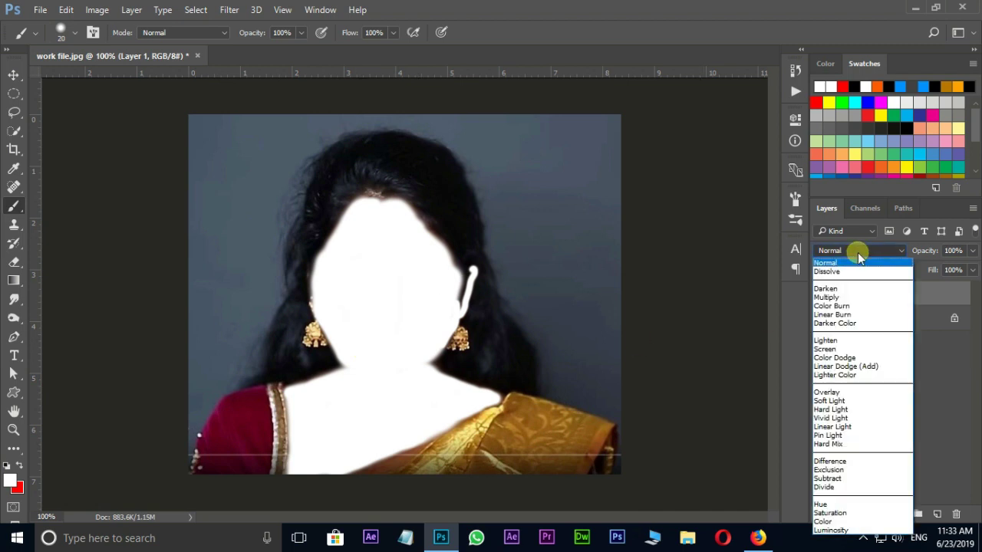
pyautogui.click(852, 402)
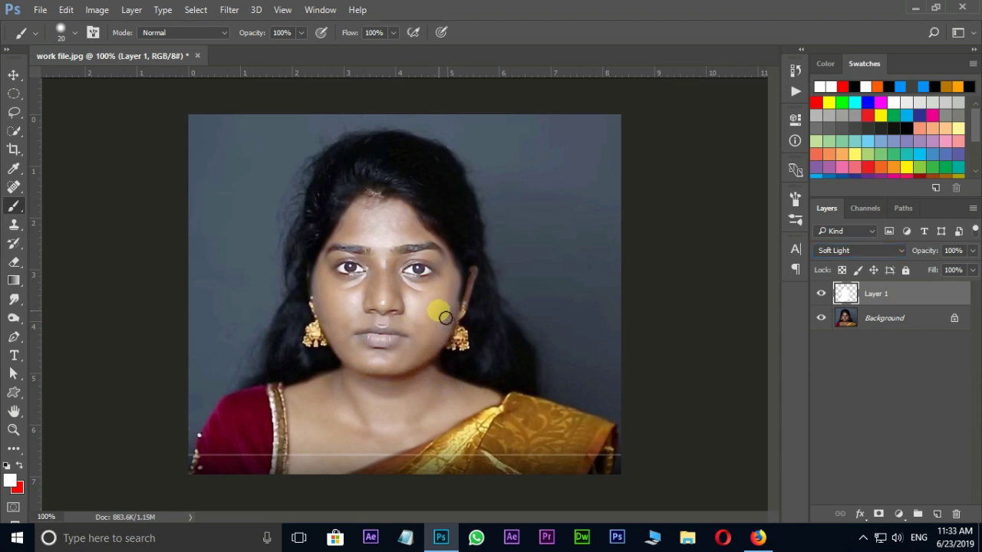
pyautogui.press('e')
pyautogui.rightClick(12, 262)
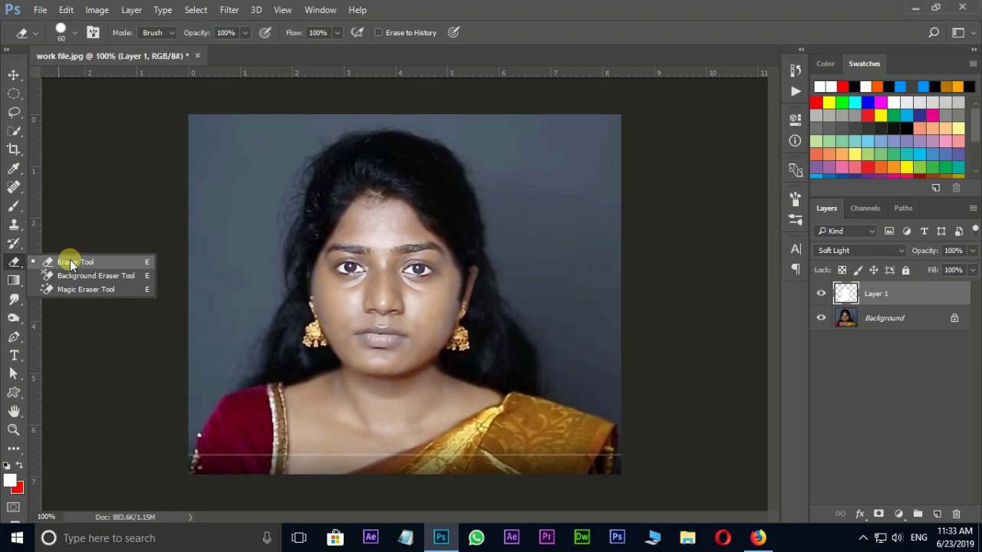
pyautogui.click(71, 264)
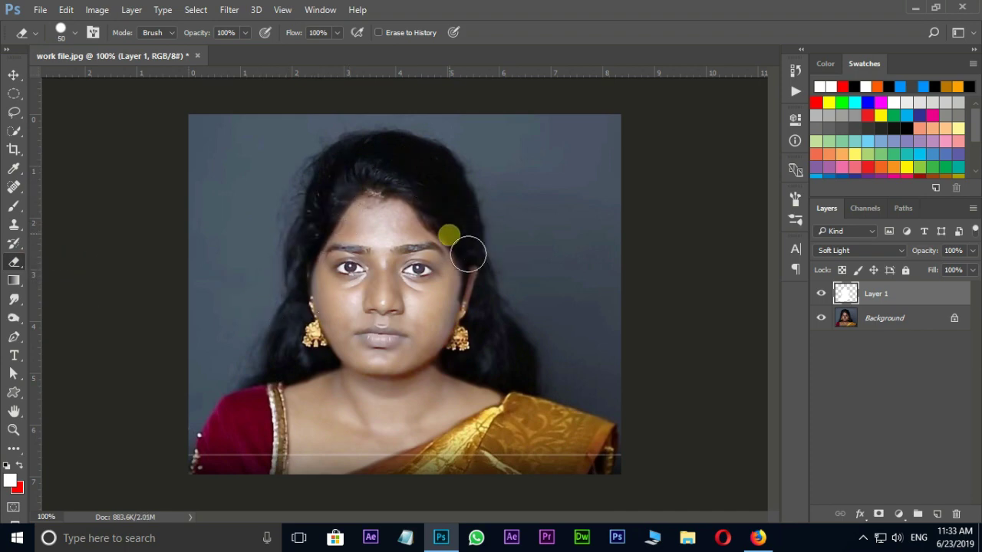
# Inspect the lower face and neck at 200%, then return to 100% view.
pyautogui.hotkey('ctrl', '+')
pyautogui.moveTo(495, 399); pyautogui.dragTo(582, 320)
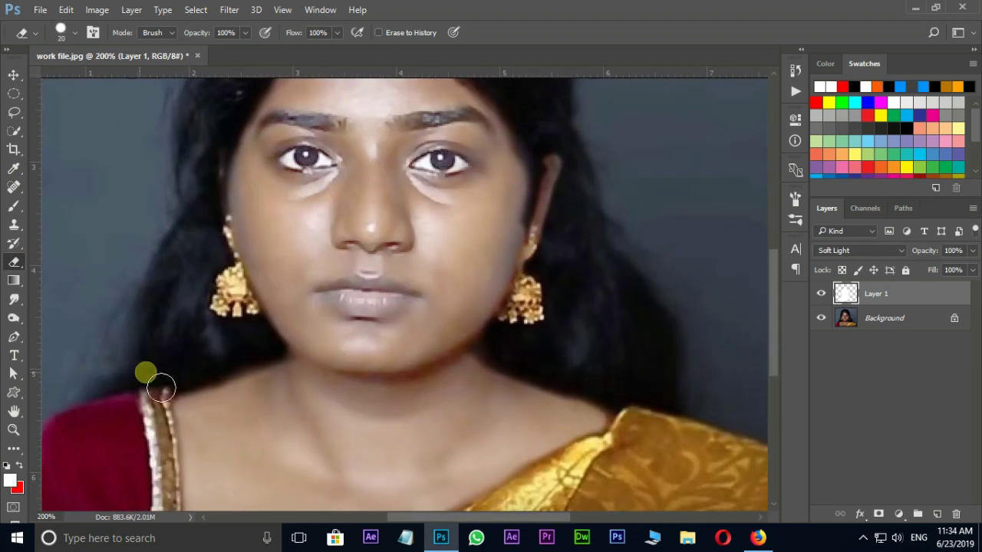
pyautogui.press('b')
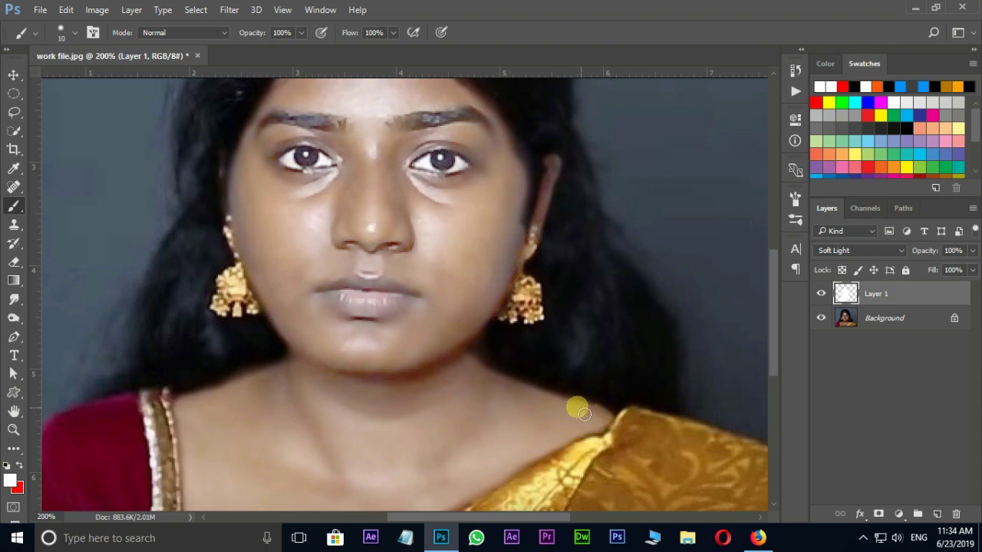
pyautogui.hotkey('ctrl', '-')
pyautogui.press('v')
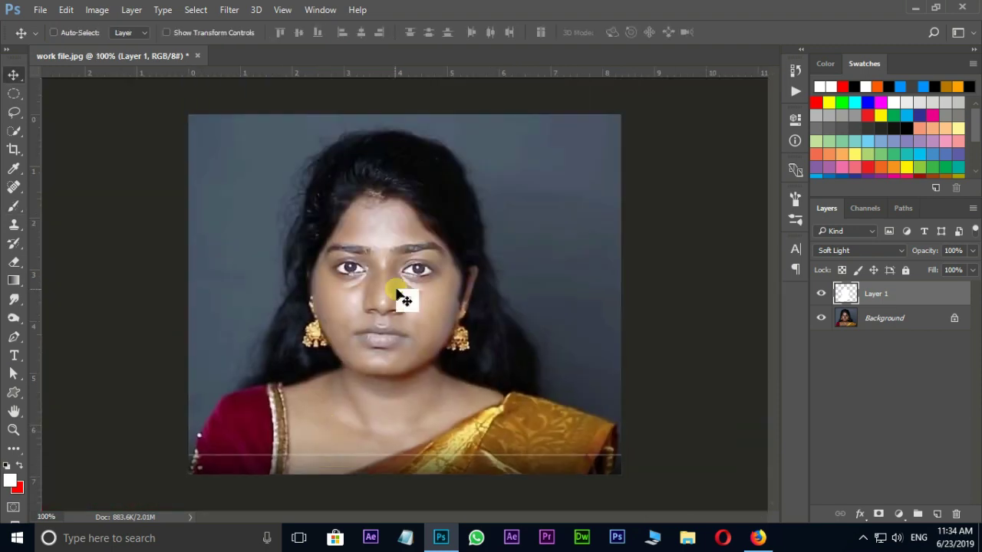
# Add a layer mask to Layer 1 and zoom in on the eyes with the Brush.
pyautogui.click(881, 515)
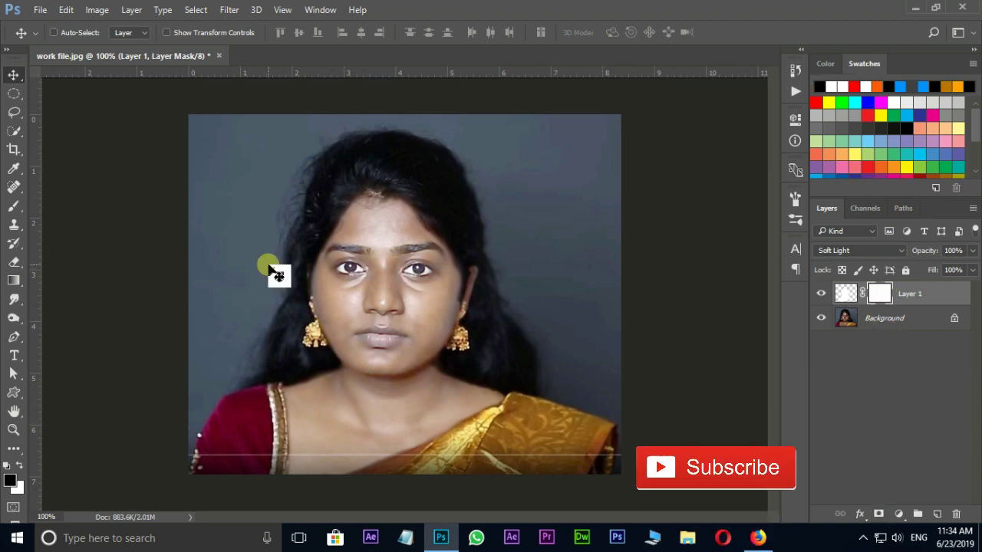
pyautogui.click(15, 206)
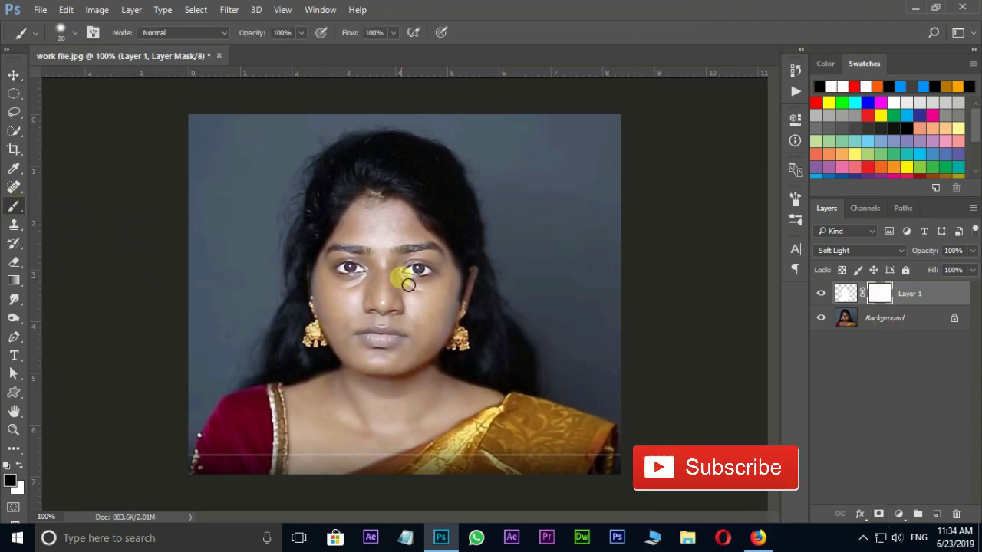
pyautogui.hotkey('ctrl', '+')
pyautogui.hotkey('ctrl', '+')
pyautogui.scroll(2, 464, 262)
pyautogui.hotkey('ctrl', '+')
# Paint the mask over both eyebrows to restore their dark tone.
pyautogui.press('[')
pyautogui.press('[')
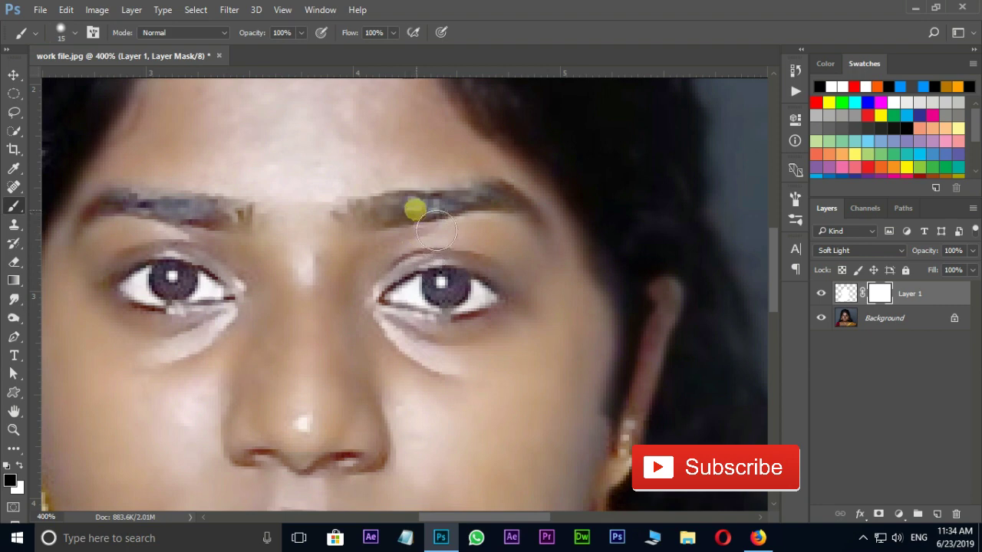
pyautogui.moveTo(365, 225)
pyautogui.mouseDown()
pyautogui.moveTo(503, 205)
pyautogui.moveTo(527, 213)
pyautogui.moveTo(497, 216)
pyautogui.moveTo(536, 222)
pyautogui.moveTo(533, 211)
pyautogui.moveTo(473, 201)
pyautogui.mouseUp()
pyautogui.press('[')
pyautogui.press('[')
pyautogui.press(']')
pyautogui.press(']')
pyautogui.press(']')
pyautogui.moveTo(183, 245)
pyautogui.mouseDown()
pyautogui.moveTo(256, 227)
pyautogui.moveTo(175, 224)
pyautogui.moveTo(137, 205)
pyautogui.moveTo(115, 211)
pyautogui.moveTo(160, 220)
pyautogui.moveTo(112, 212)
pyautogui.moveTo(87, 234)
pyautogui.moveTo(126, 213)
pyautogui.moveTo(152, 214)
pyautogui.mouseUp()
pyautogui.press('[')
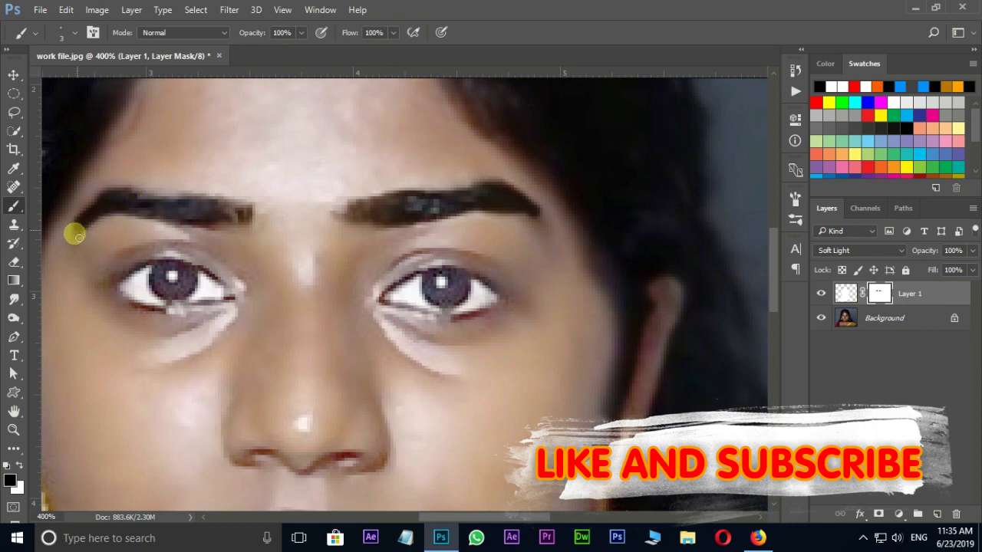
# Paint the mask over both irises and the right eye's inner corner.
pyautogui.moveTo(172, 278); pyautogui.dragTo(170, 282)
pyautogui.press('[')
pyautogui.moveTo(449, 281); pyautogui.dragTo(426, 290)
pyautogui.press('[')
pyautogui.press('[')
pyautogui.press('[')
pyautogui.press('[')
pyautogui.press('[')
pyautogui.press('[')
pyautogui.press('[')
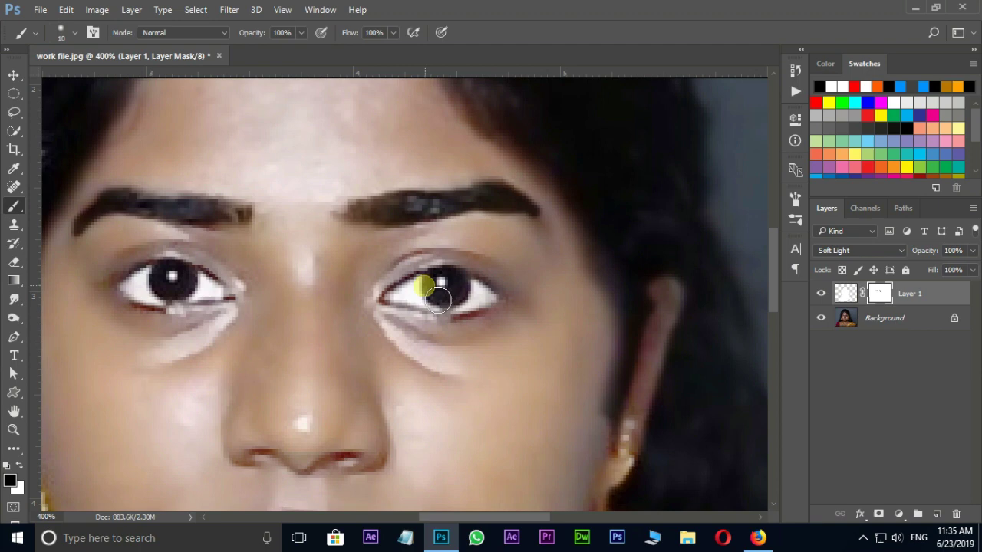
pyautogui.click(388, 303)
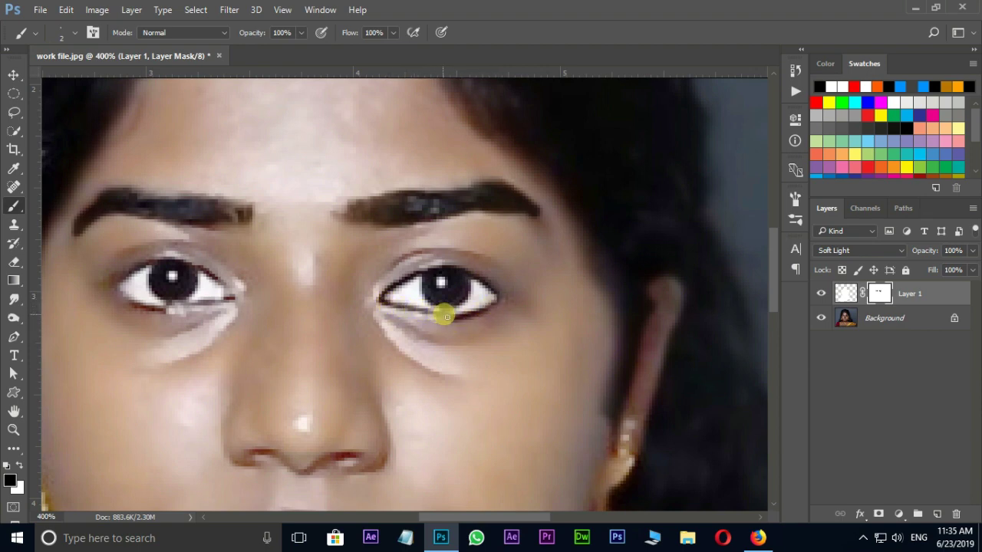
pyautogui.moveTo(207, 308); pyautogui.dragTo(326, 287)
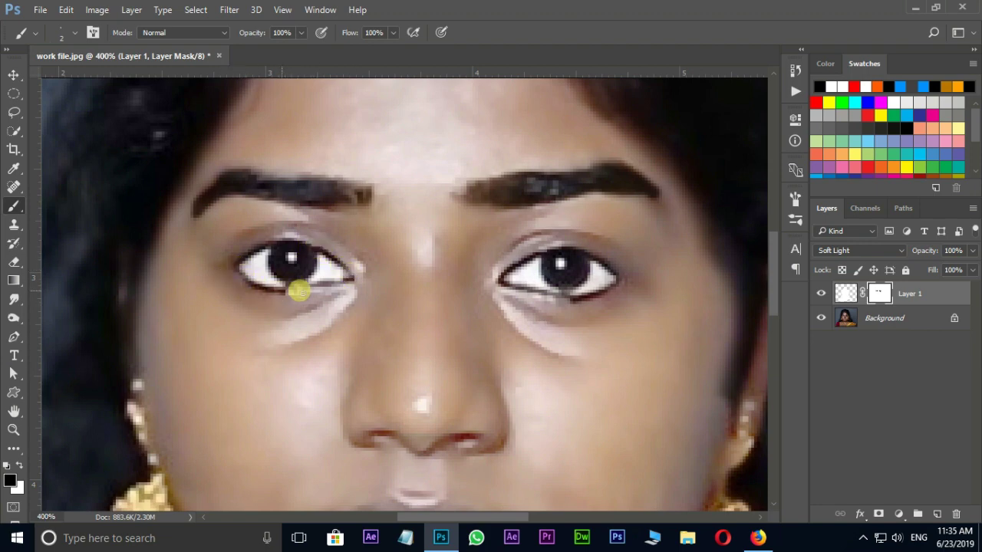
pyautogui.hscroll(2, 354, 273)
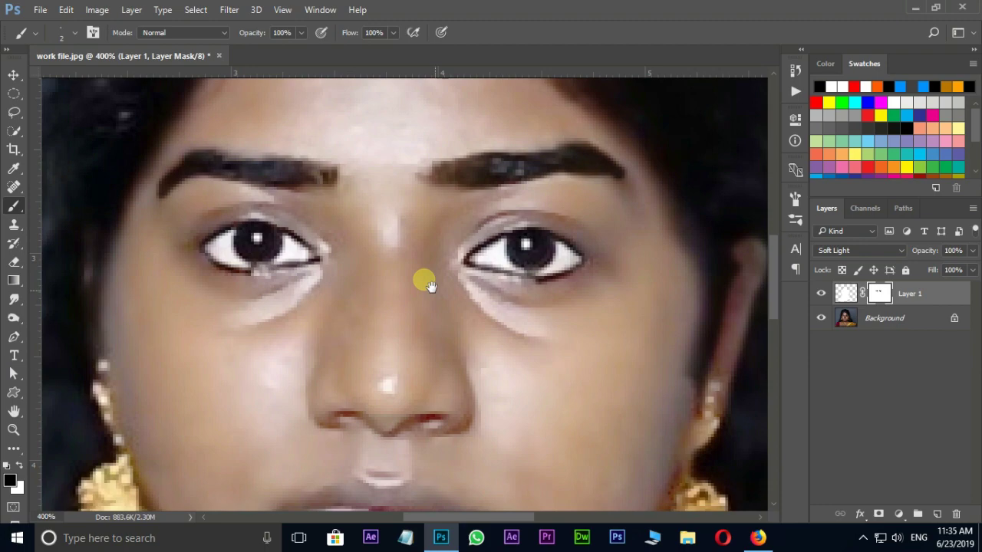
pyautogui.scroll(-2, 423, 281)
pyautogui.scroll(-3, 419, 277)
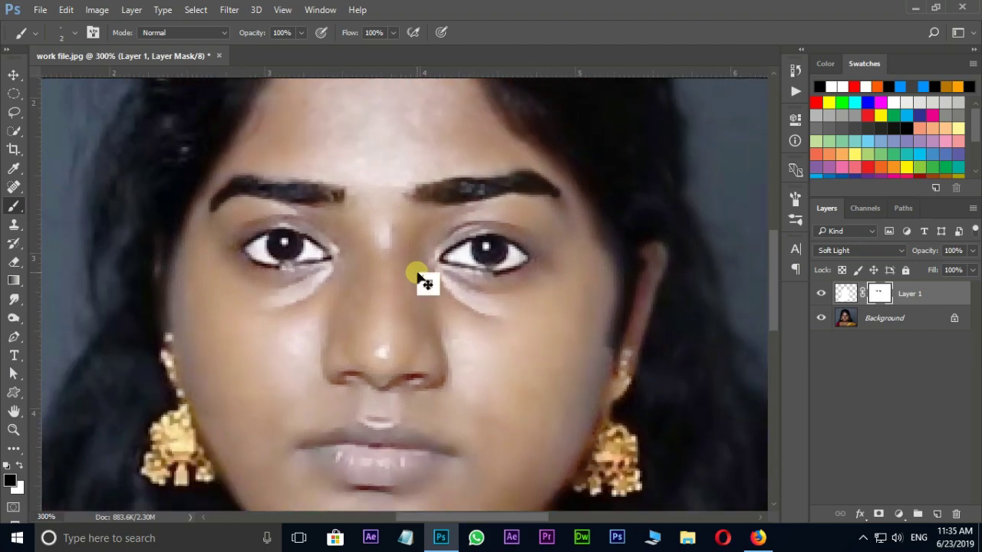
pyautogui.scroll(2, 417, 284)
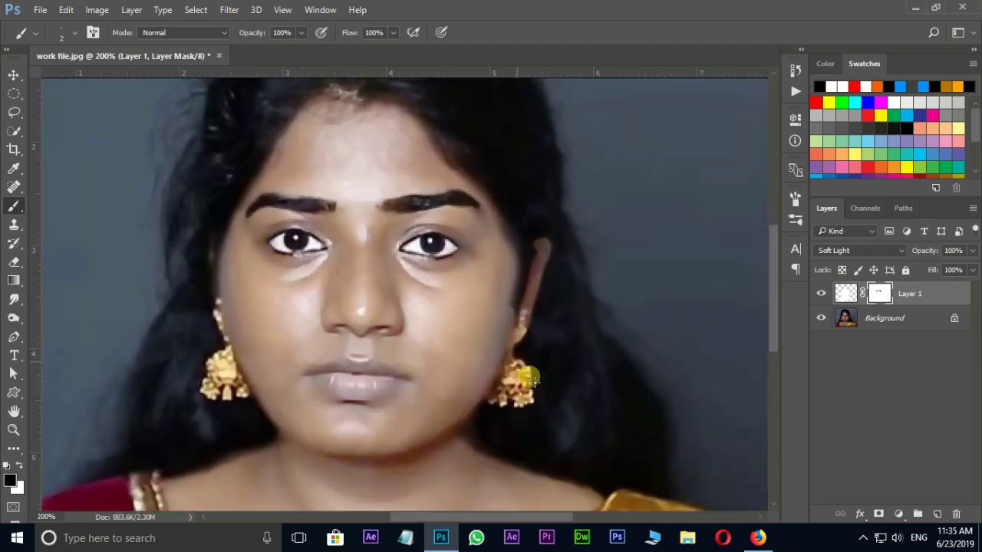
# Add a Selective Color layer with Whites set to Cyan -75, Magenta -50, Yellow -8.
pyautogui.click(901, 514)
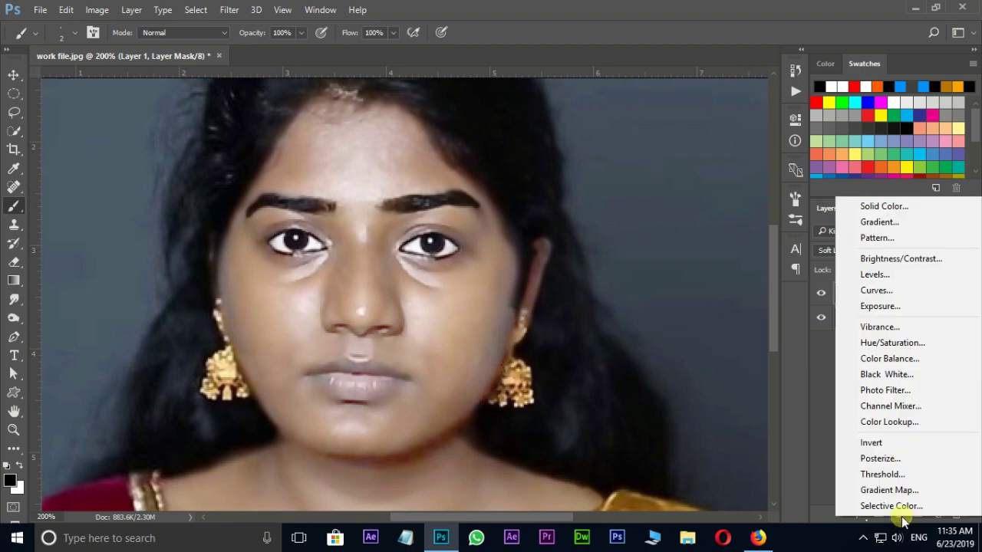
pyautogui.click(891, 506)
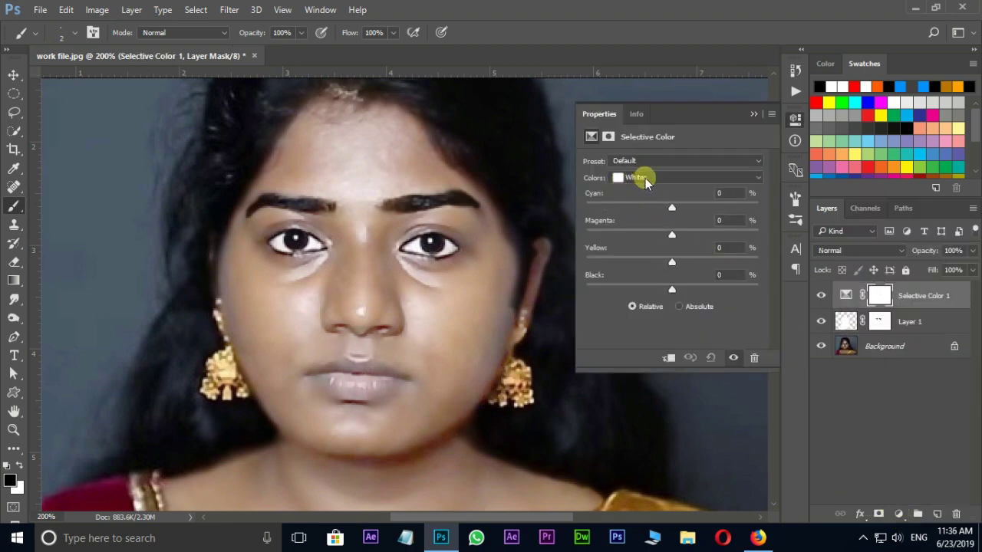
pyautogui.click(646, 178)
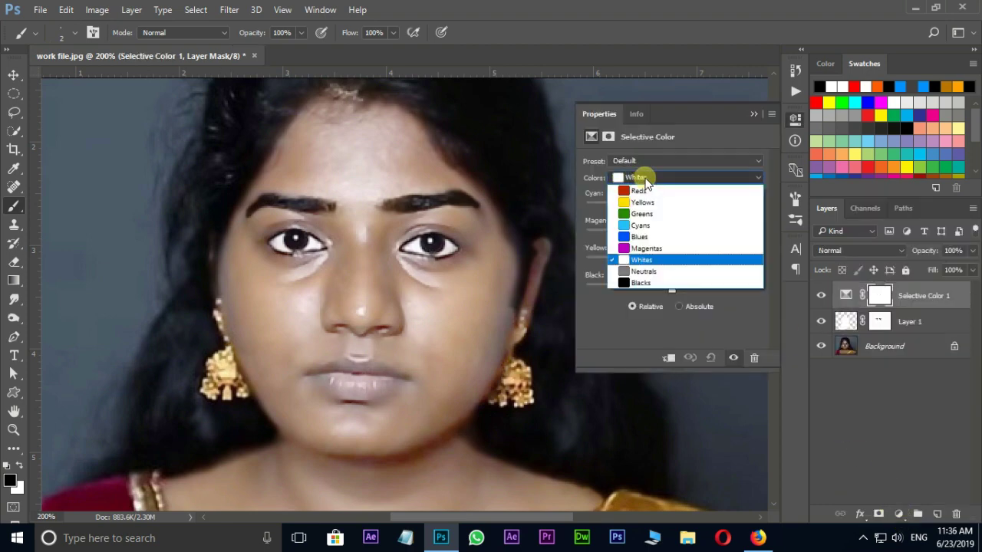
pyautogui.click(666, 260)
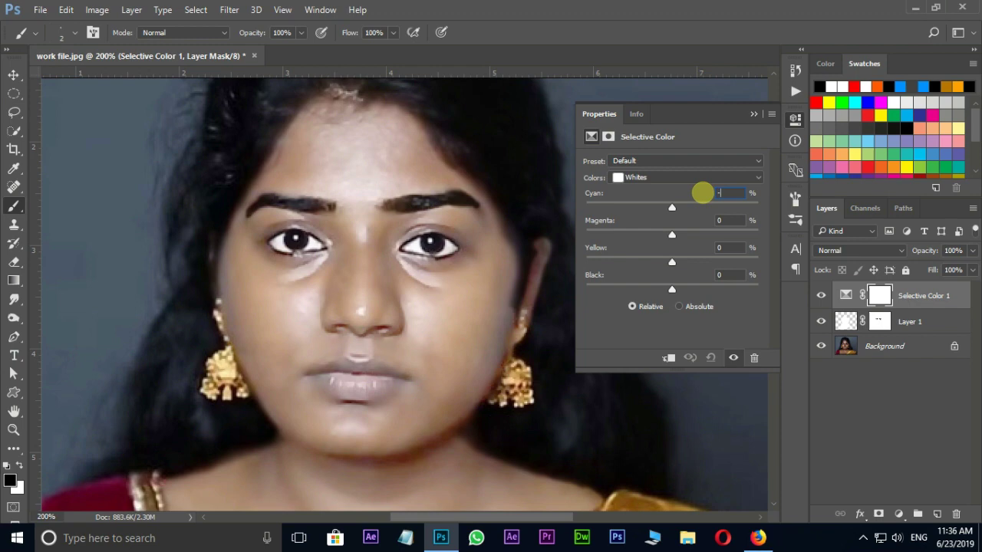
pyautogui.write('-75')
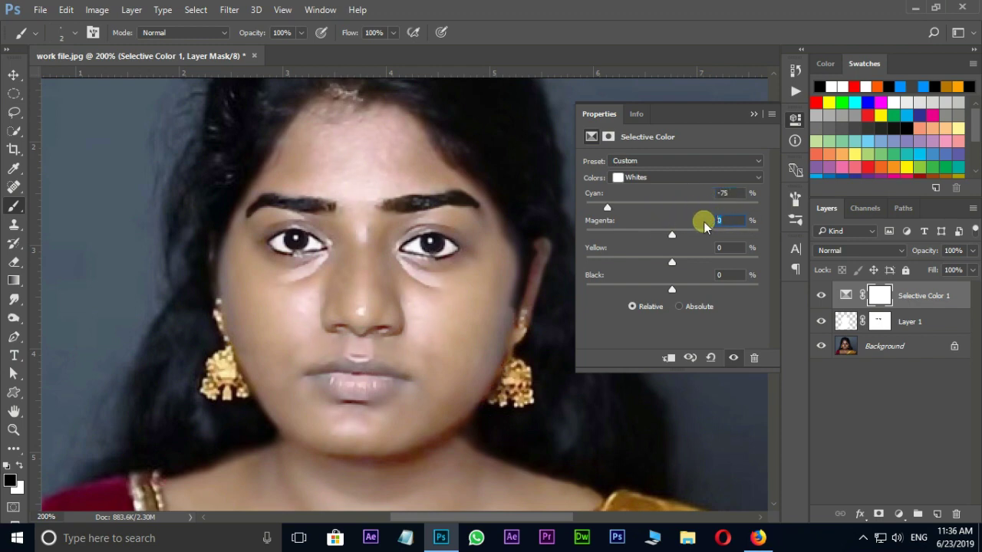
pyautogui.write('-50')
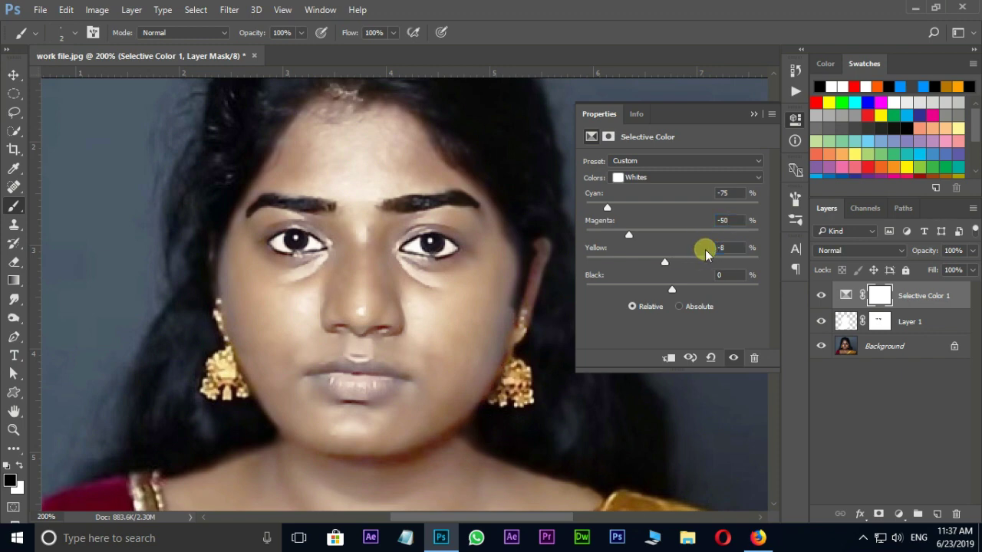
pyautogui.click(753, 115)
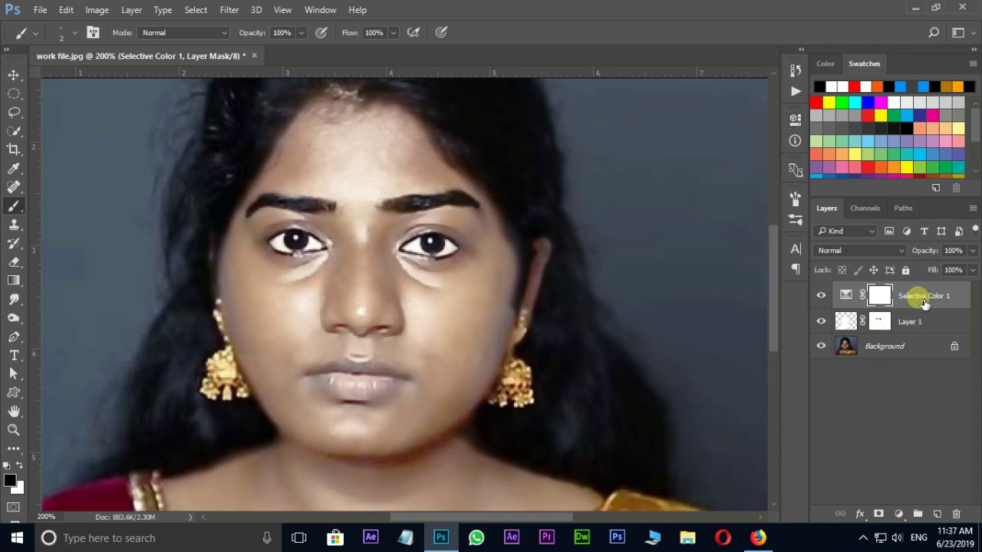
# Merge the three layers with Ctrl+E, duplicate as Layer 1, and launch Camera Raw Filter.
pyautogui.keyDown('shift'); pyautogui.click(913, 351); pyautogui.keyUp('shift')
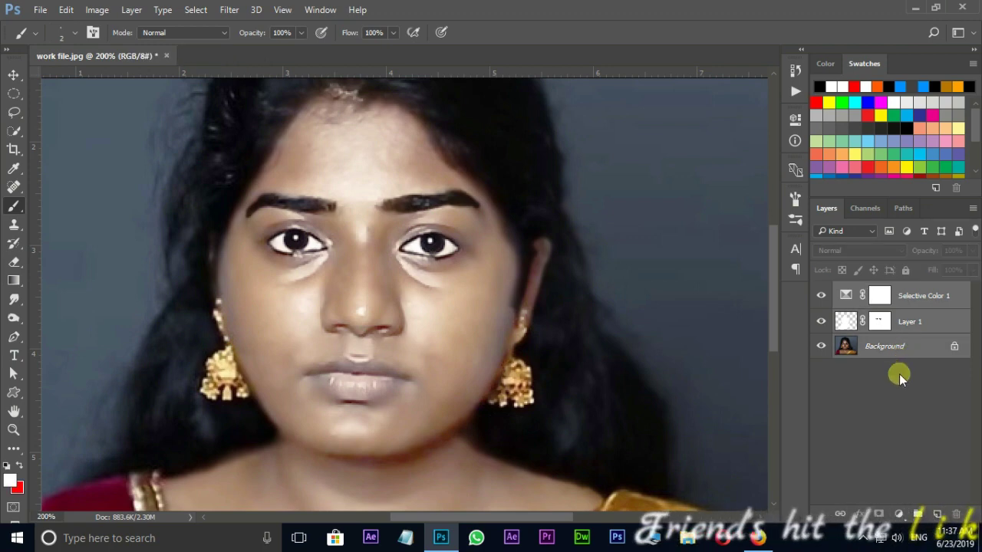
pyautogui.hotkey('ctrl', 'e')
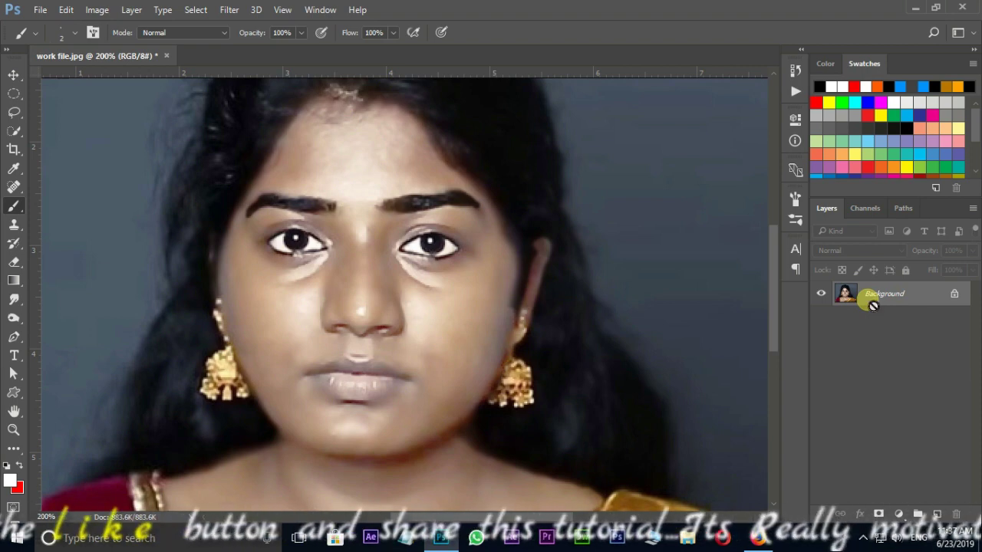
pyautogui.hotkey('ctrl', 'j')
pyautogui.hotkey('ctrl', '-')
pyautogui.click(229, 10)
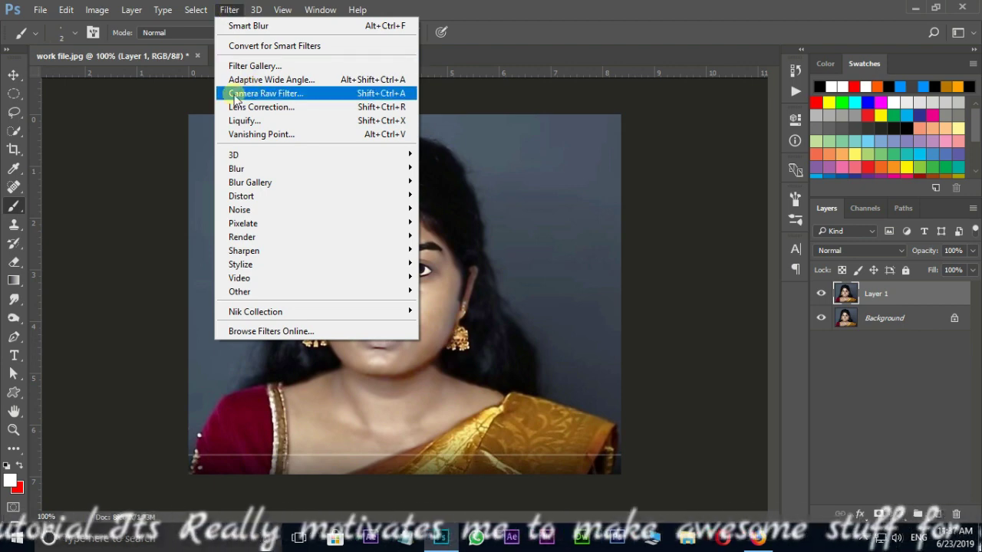
pyautogui.click(258, 92)
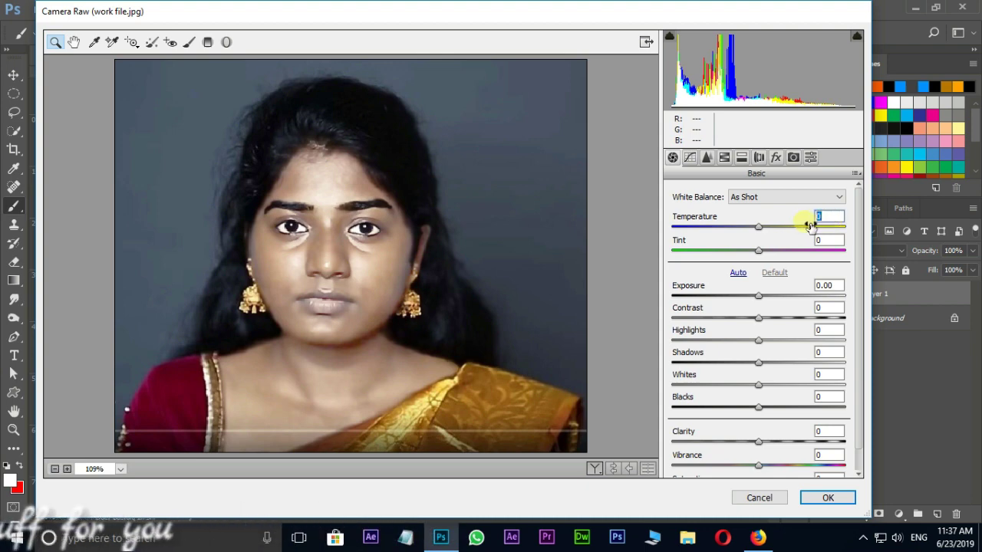
# Set Camera Raw Temperature +17, Tint +13 and Vibrance +50, then show the Detail panel.
pyautogui.write('17')
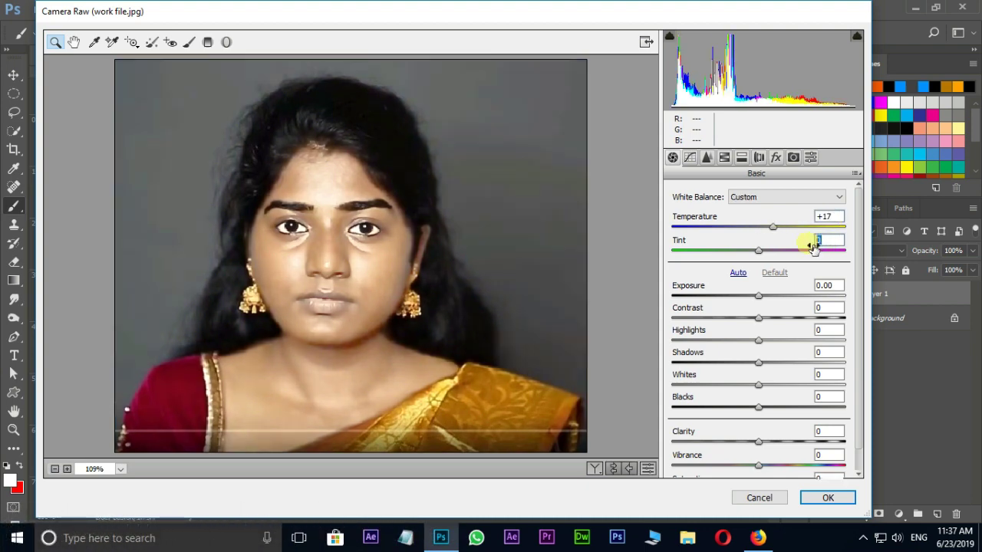
pyautogui.click(806, 244)
pyautogui.write('13')
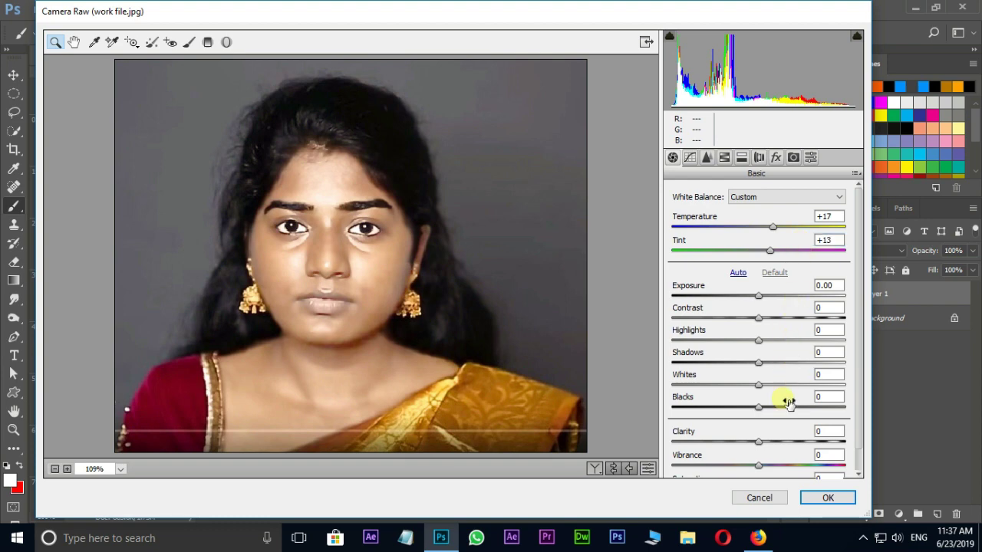
pyautogui.click(832, 456)
pyautogui.write('50')
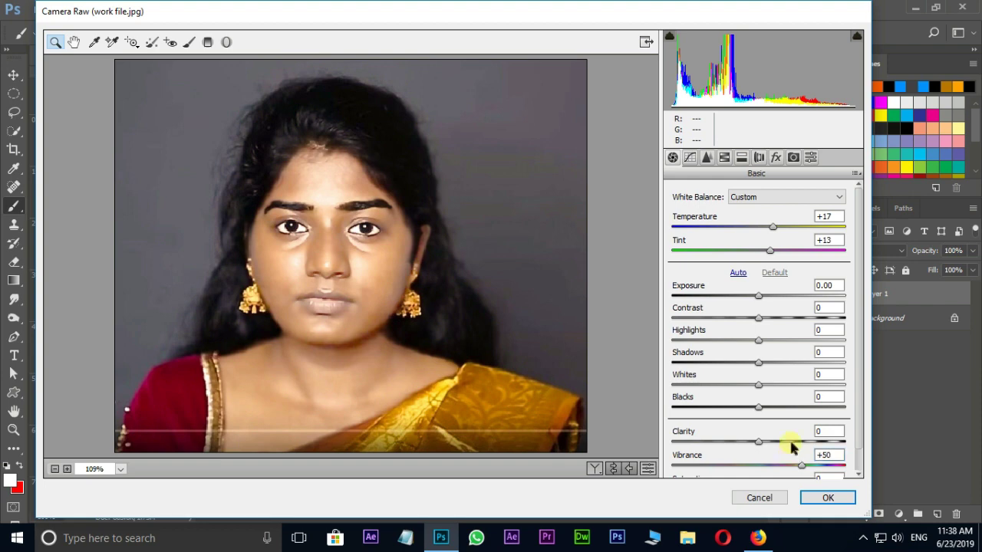
pyautogui.scroll(-1, 793, 447)
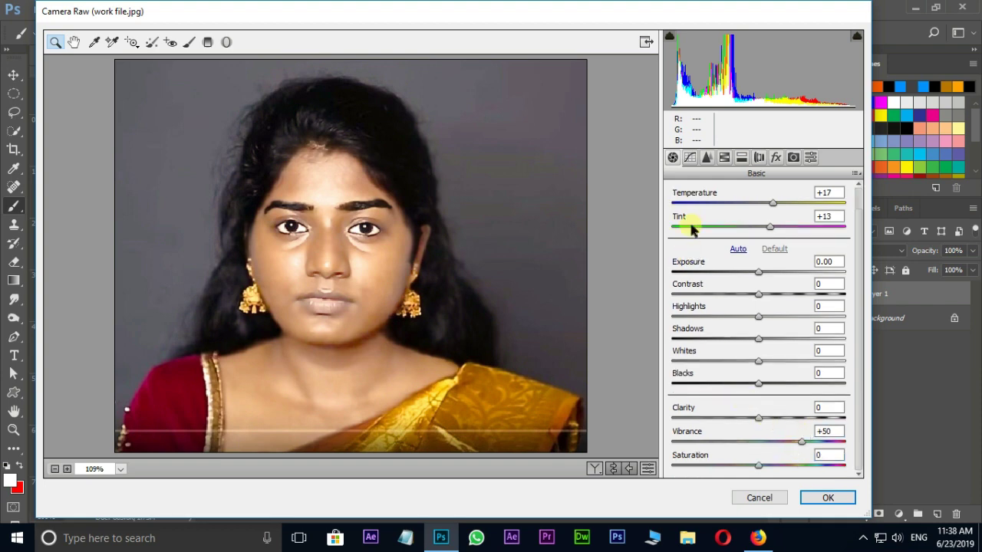
pyautogui.click(708, 159)
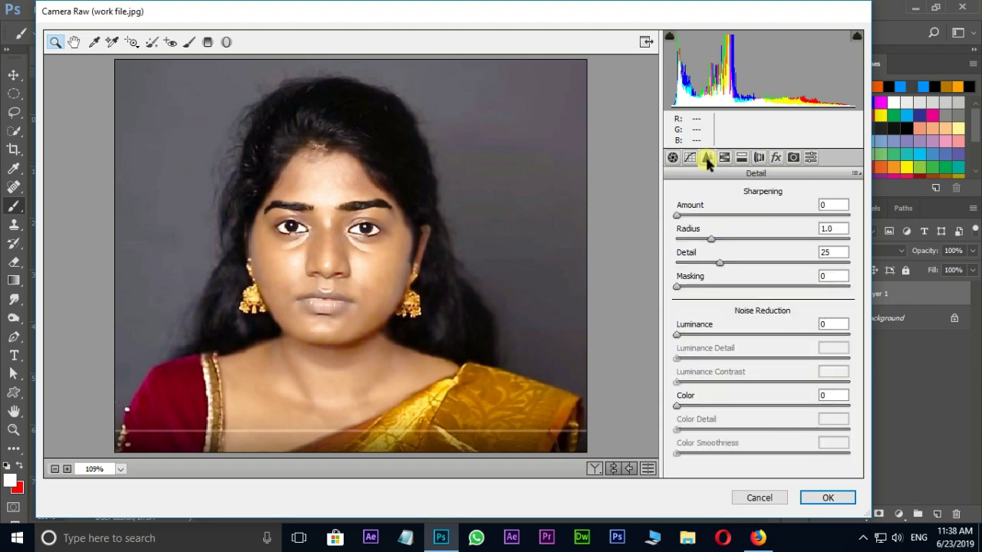
# Set noise reduction Luminance and Luminance Contrast to 50.
pyautogui.click(823, 324)
pyautogui.write('5')
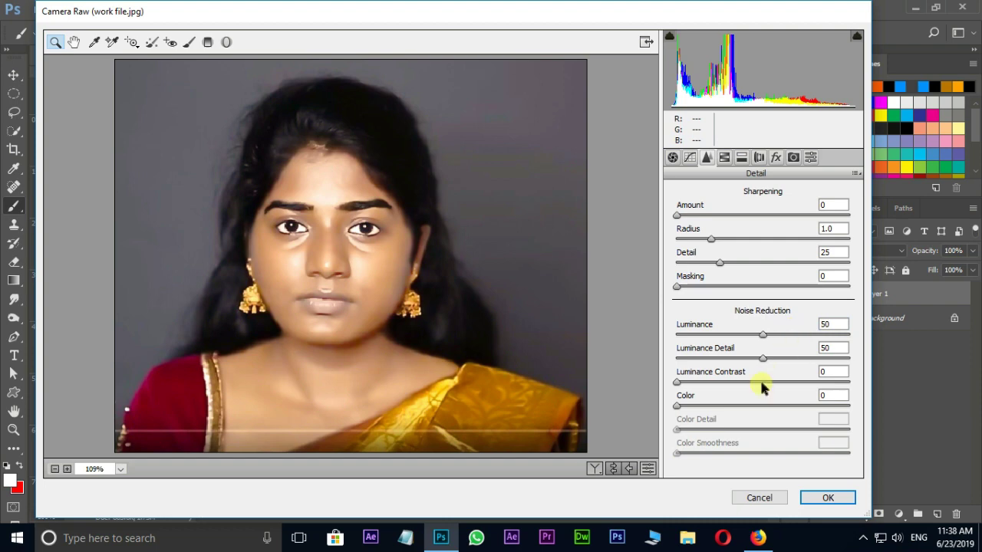
pyautogui.click(822, 373)
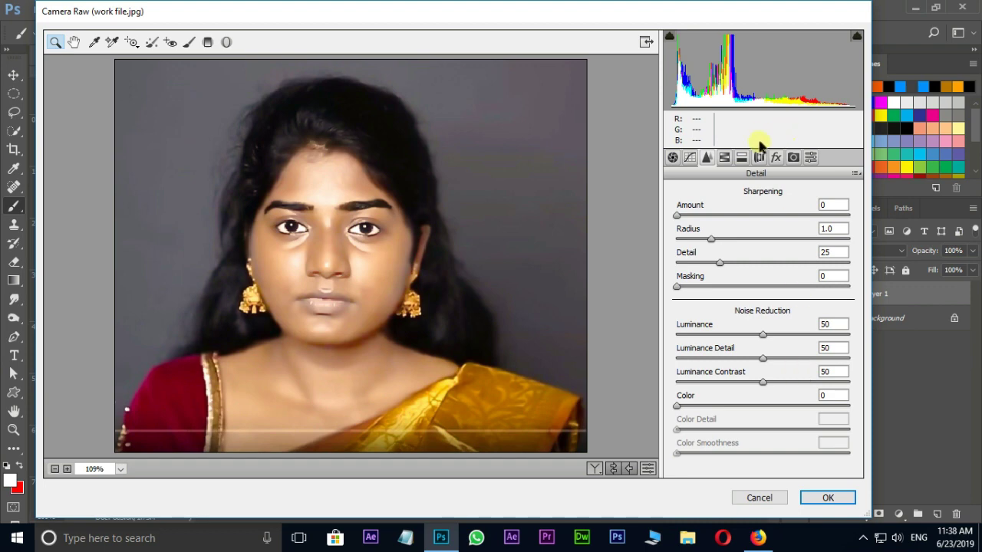
# Give Split Toning a Highlights Hue of 120 and apply Camera Raw to Layer 1.
pyautogui.click(741, 158)
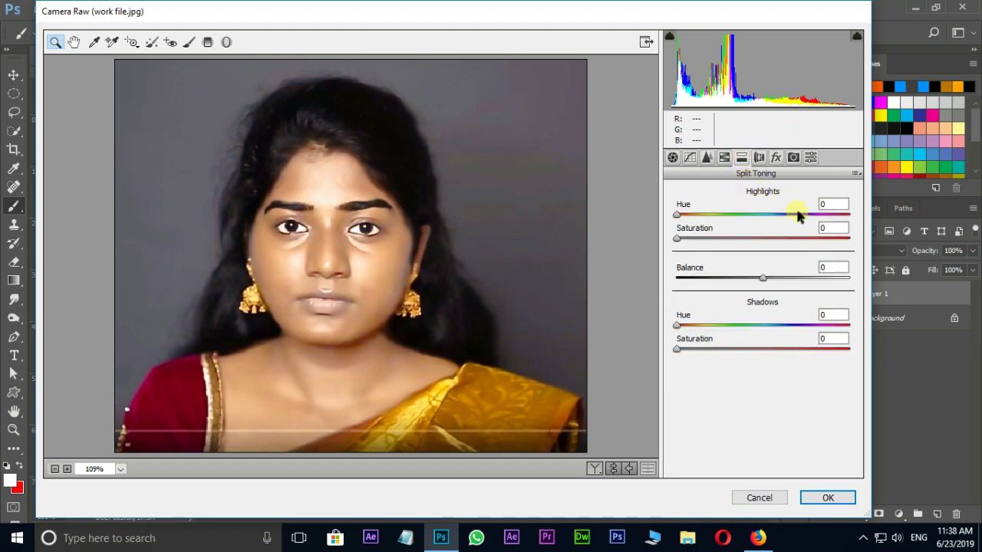
pyautogui.click(831, 204)
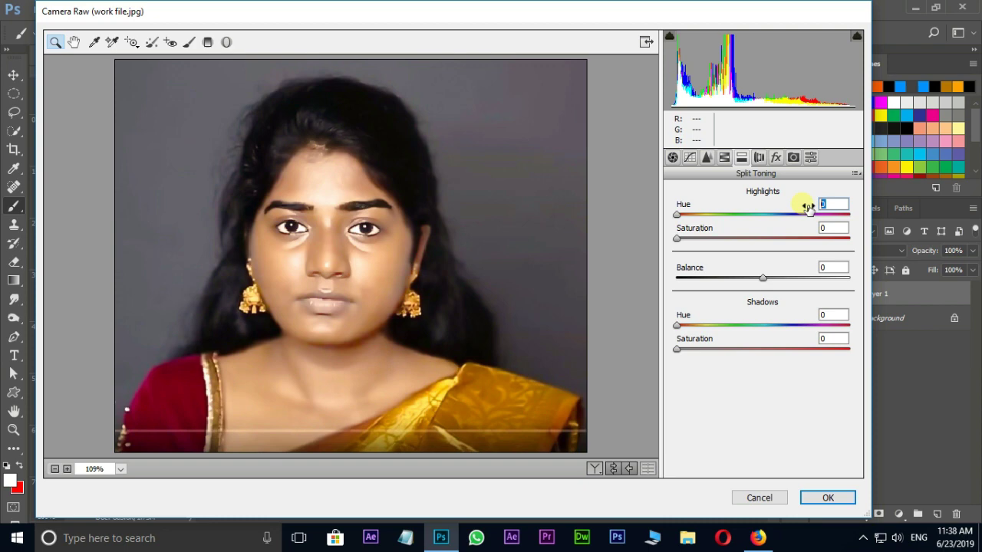
pyautogui.write('12')
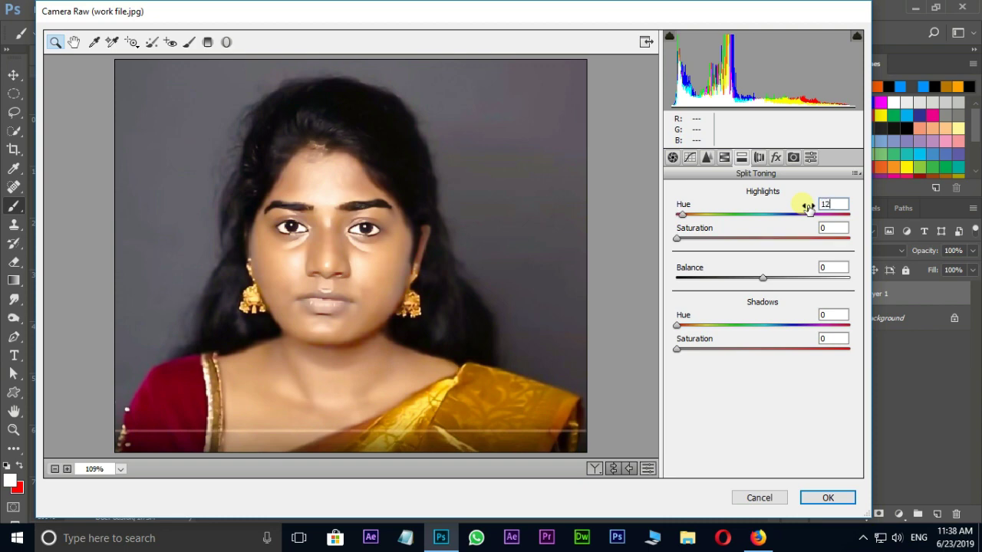
pyautogui.click(815, 499)
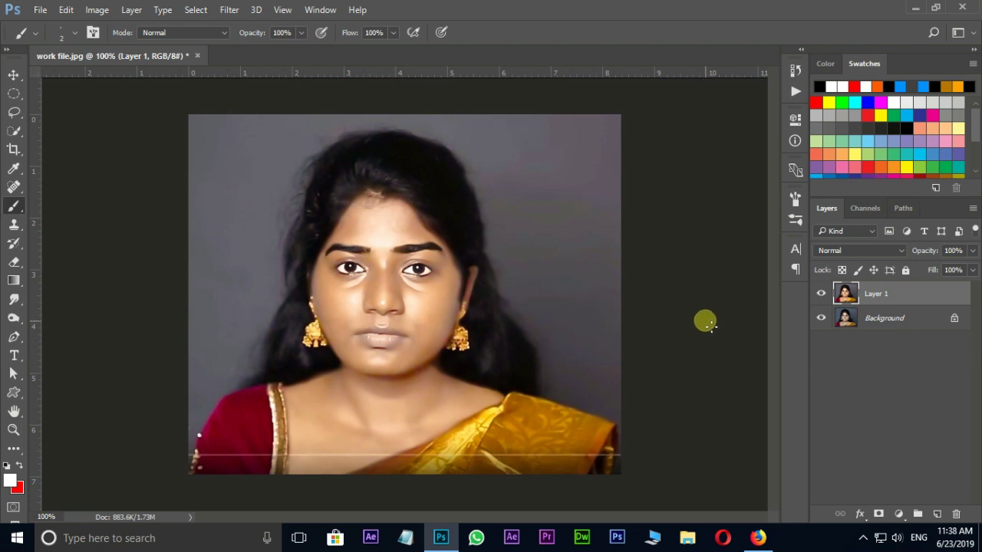
# Switch Layer 1's visibility off and on to compare against the original, then zoom into the face.
pyautogui.click(822, 293)
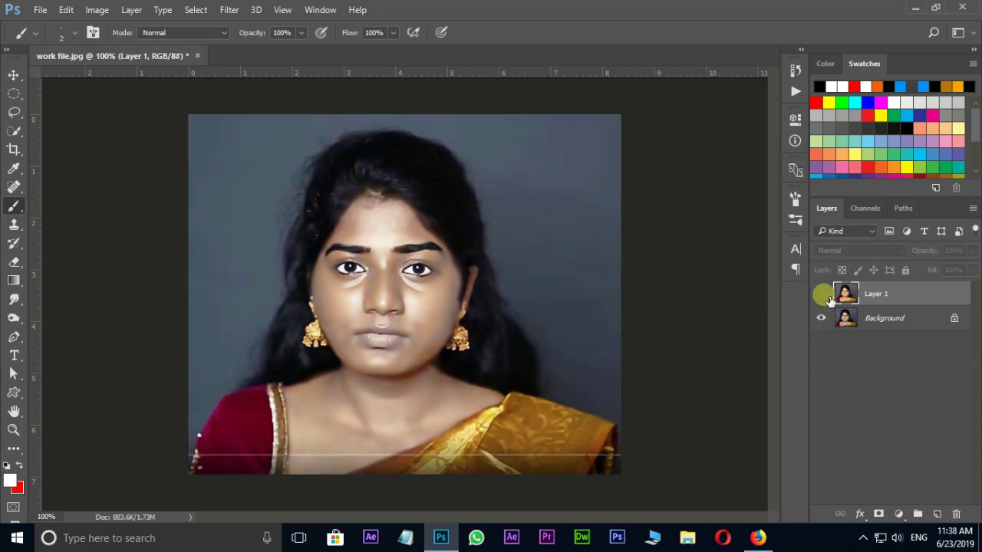
pyautogui.click(823, 295)
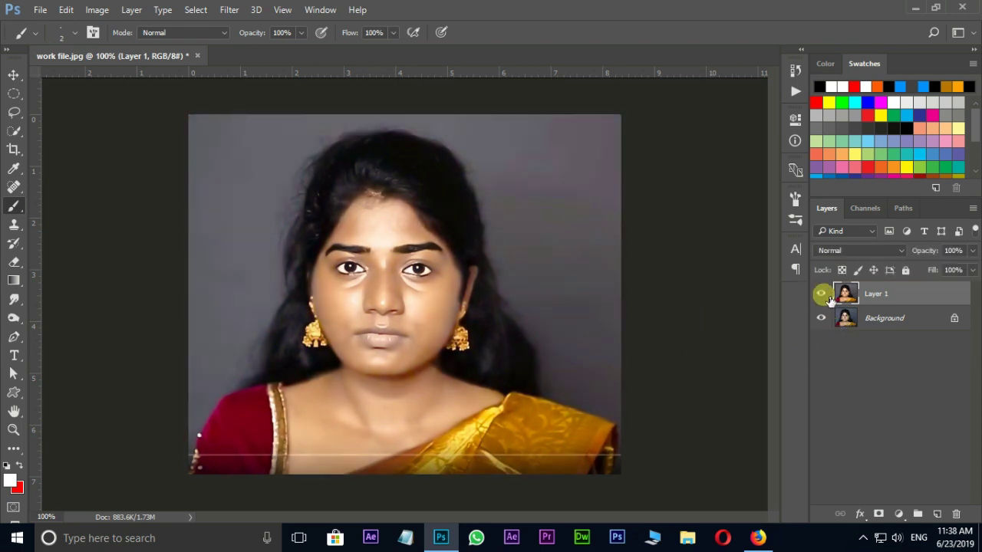
pyautogui.click(822, 295)
pyautogui.click(822, 295)
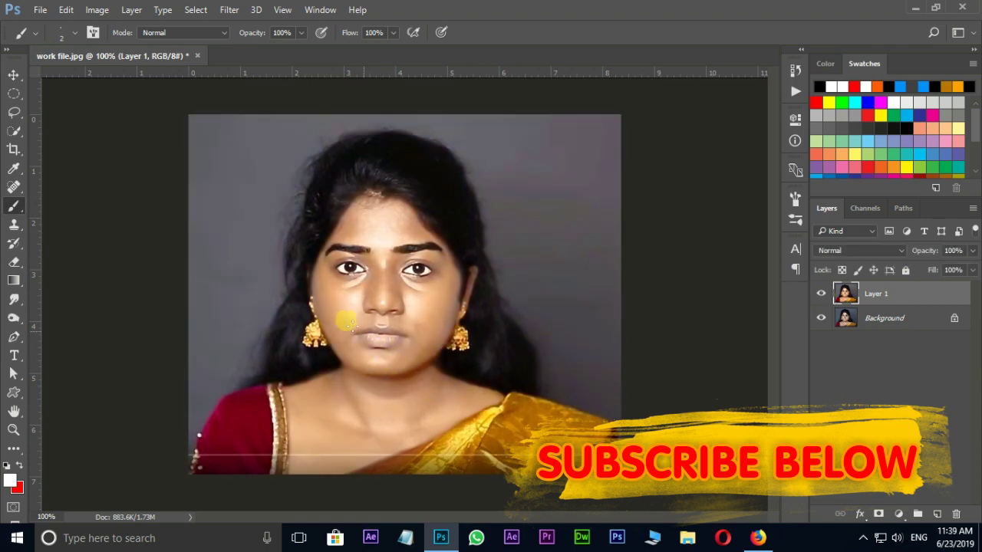
pyautogui.press('v')
pyautogui.hotkey('ctrl', '+')
pyautogui.hotkey('ctrl', '+')
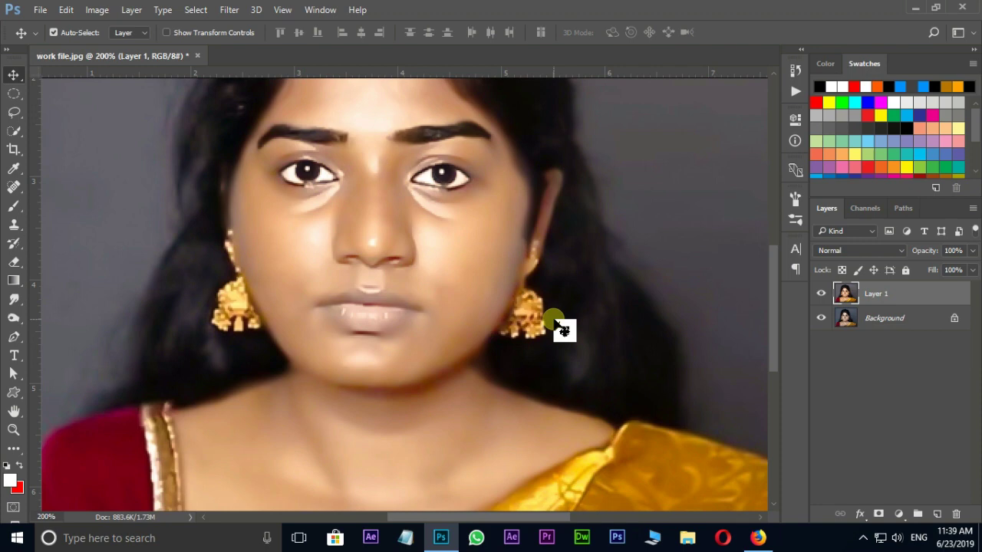
# Create a new layer named 'lips' and set the foreground colour to #ff0000.
pyautogui.hotkey('ctrl', 'shift', 'n')
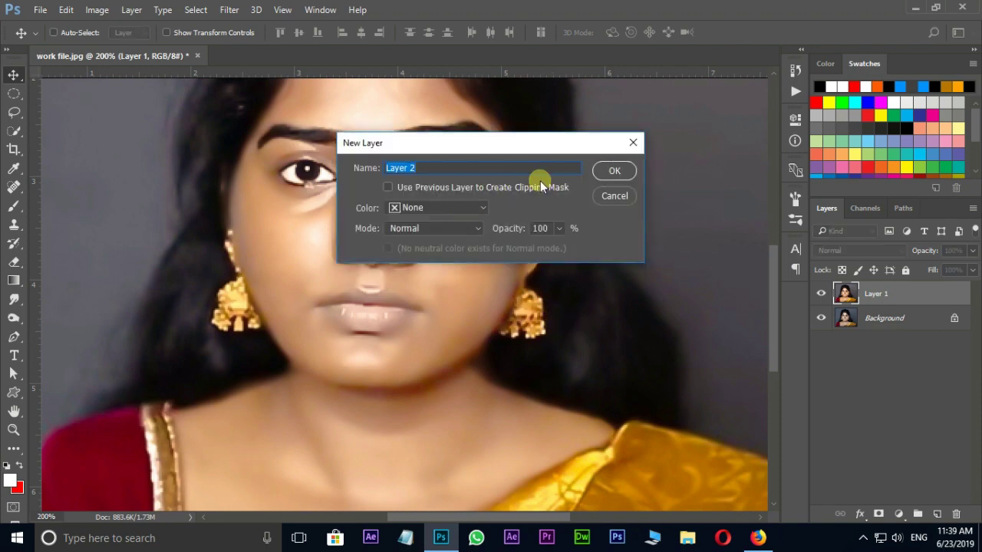
pyautogui.write('lips')
pyautogui.click(629, 171)
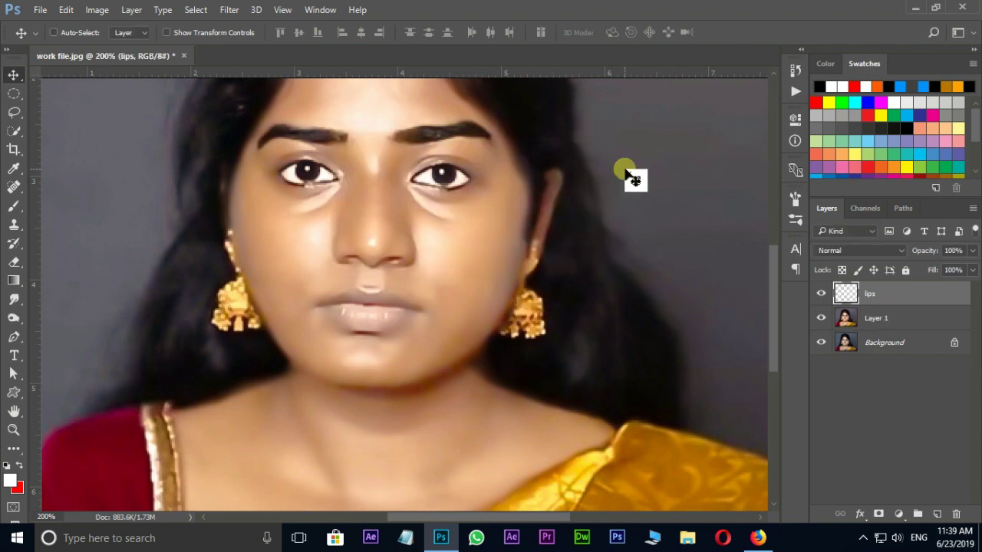
pyautogui.click(9, 484)
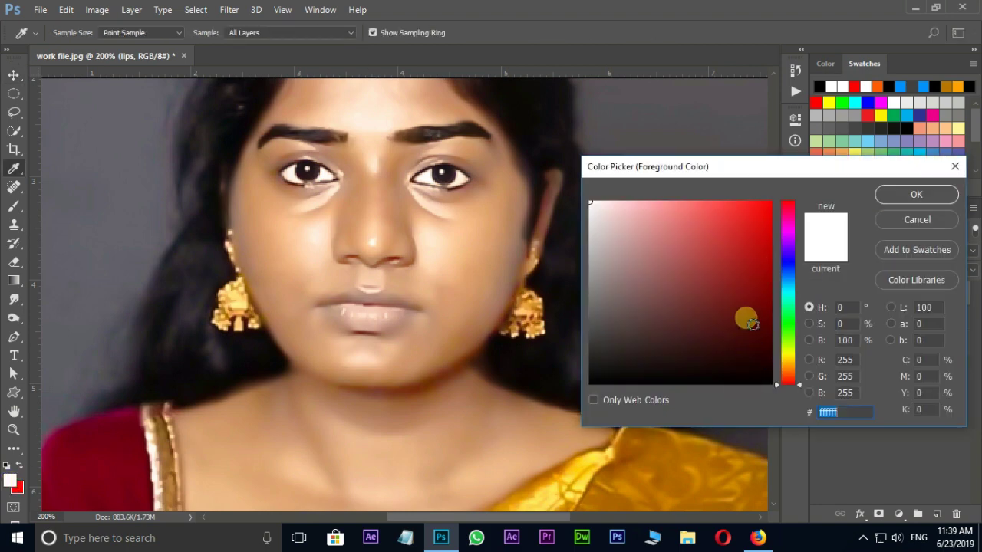
pyautogui.write('ff0000')
pyautogui.click(894, 197)
pyautogui.press('v')
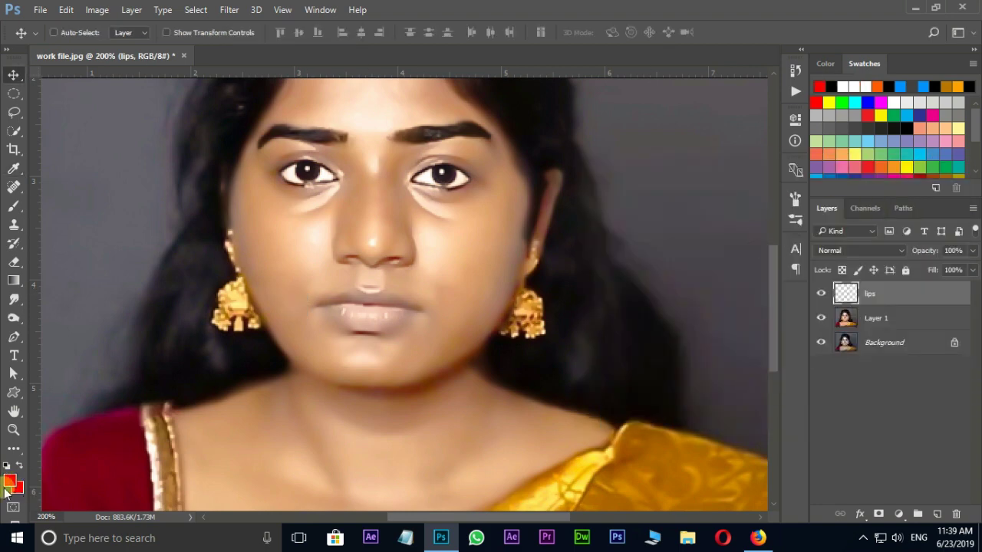
# Zoom in and brush solid red over the lips, resizing the brush for the corners.
pyautogui.click(14, 205)
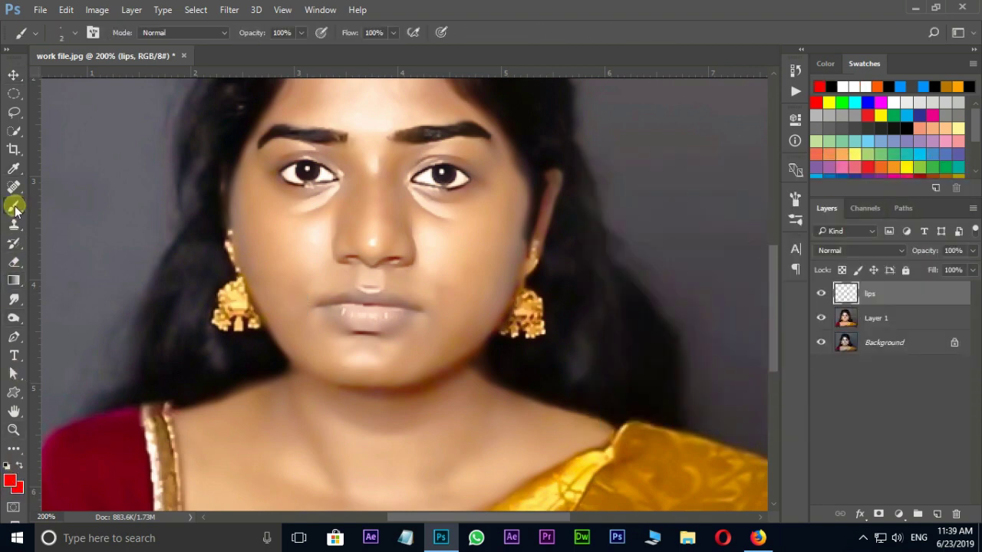
pyautogui.press(']')
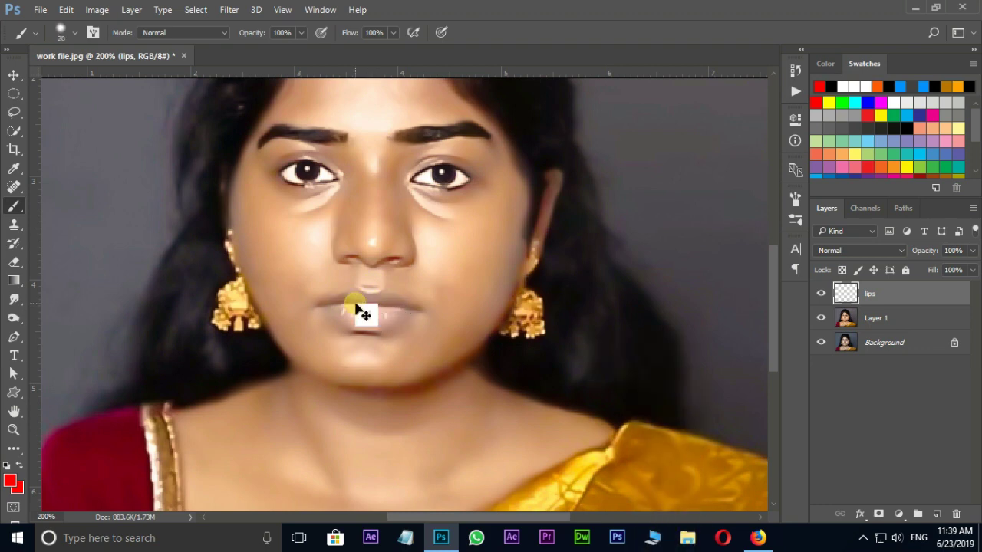
pyautogui.hotkey('ctrl', '+')
pyautogui.moveTo(322, 322)
pyautogui.mouseDown()
pyautogui.moveTo(367, 324)
pyautogui.moveTo(325, 325)
pyautogui.moveTo(349, 332)
pyautogui.moveTo(291, 313)
pyautogui.moveTo(300, 323)
pyautogui.moveTo(320, 314)
pyautogui.moveTo(314, 331)
pyautogui.moveTo(296, 329)
pyautogui.moveTo(421, 333)
pyautogui.moveTo(363, 351)
pyautogui.moveTo(286, 326)
pyautogui.moveTo(344, 324)
pyautogui.mouseUp()
pyautogui.press('[')
pyautogui.press('[')
pyautogui.press('[')
# Set the lips layer to Soft Light blend mode at 40% opacity, then pick the standard Eraser Tool.
pyautogui.click(856, 253)
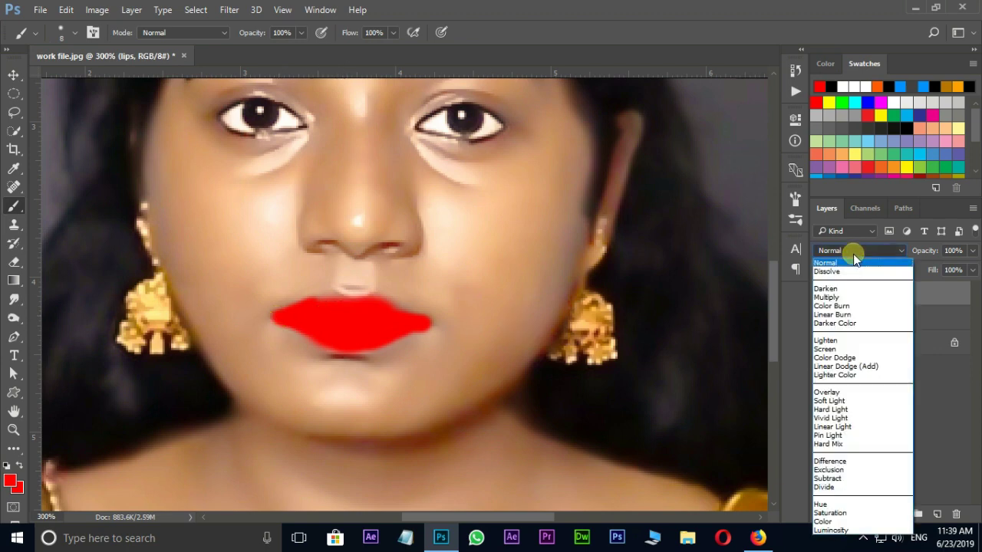
pyautogui.click(840, 401)
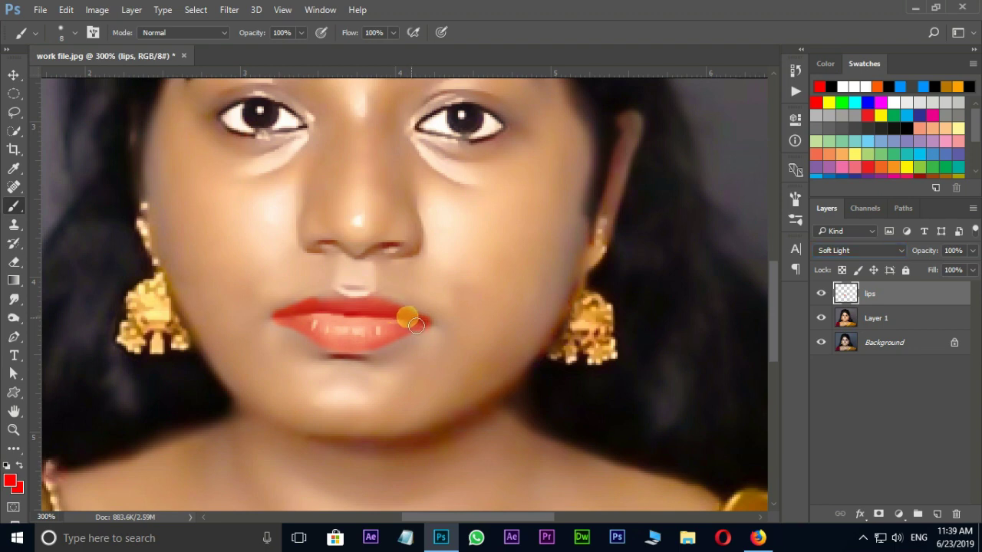
pyautogui.click(950, 253)
pyautogui.write('40')
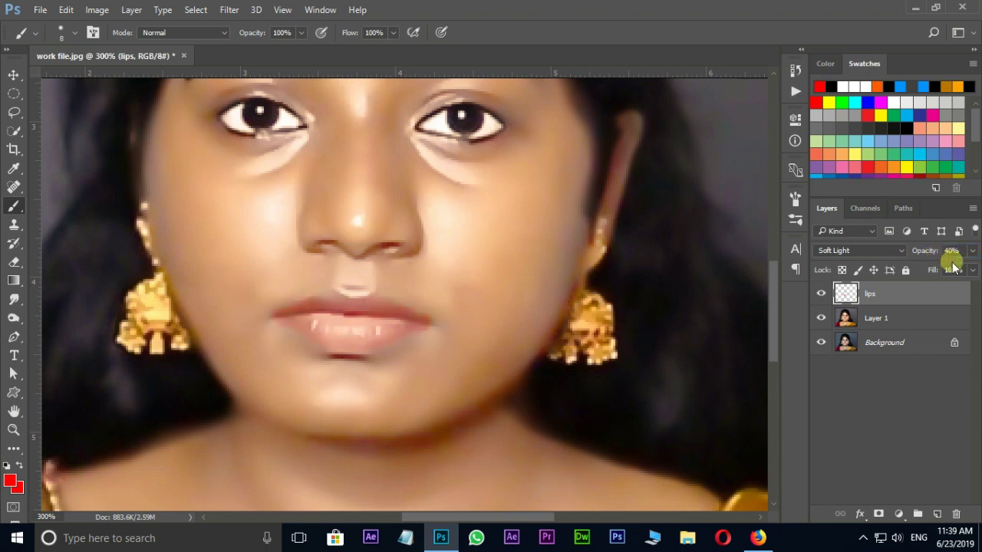
pyautogui.click(14, 262)
pyautogui.click(62, 265)
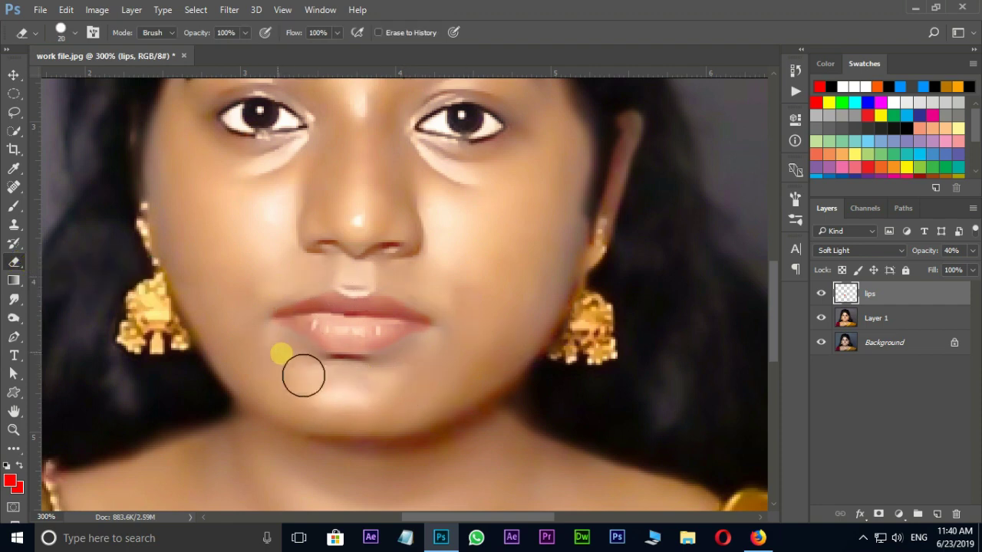
# Fit the whole portrait on screen with Ctrl+0 to review the soft red lipstick.
pyautogui.hotkey('ctrl', '0')
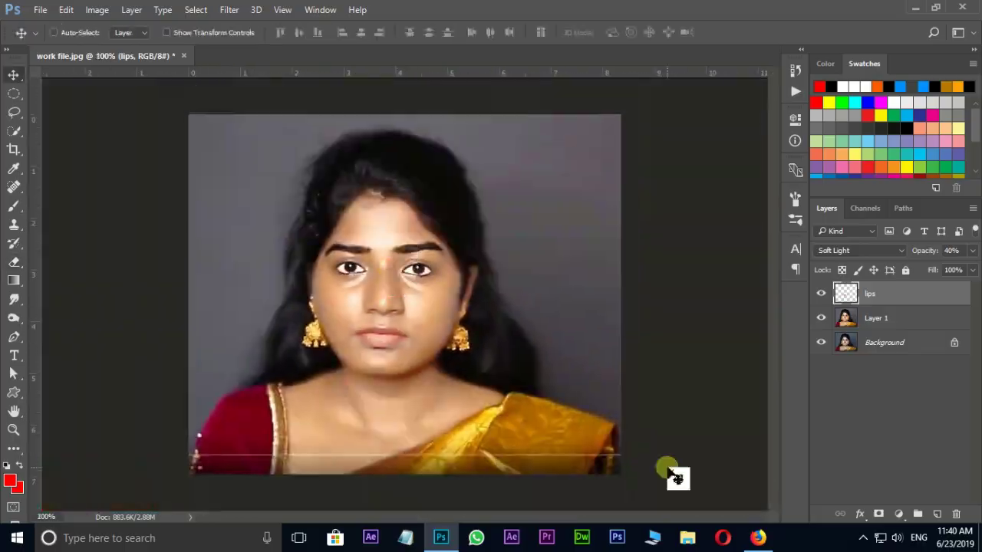